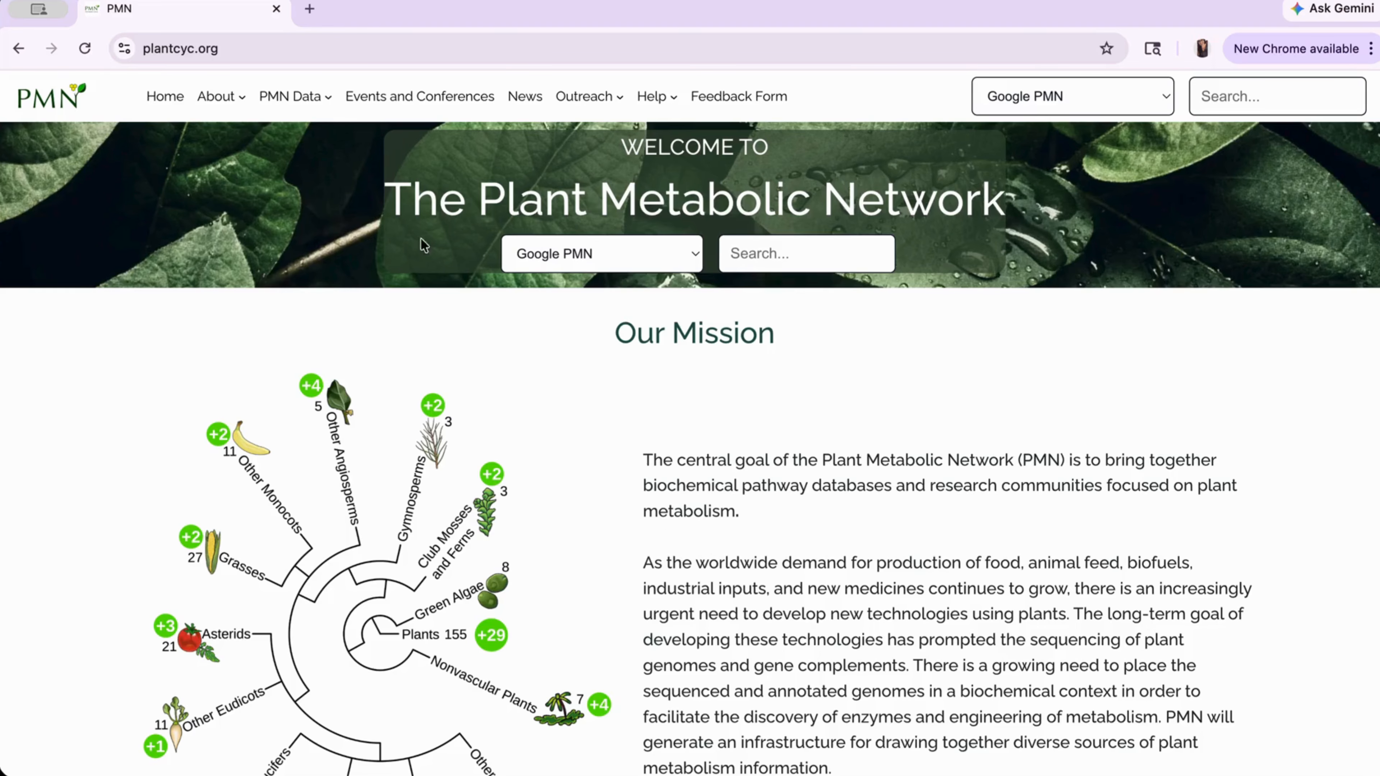
- Load pmn.plantcyc.org/enzyme-curation.html in Chrome's address bar
{"action": "left_click", "coordinate": [329, 49]}
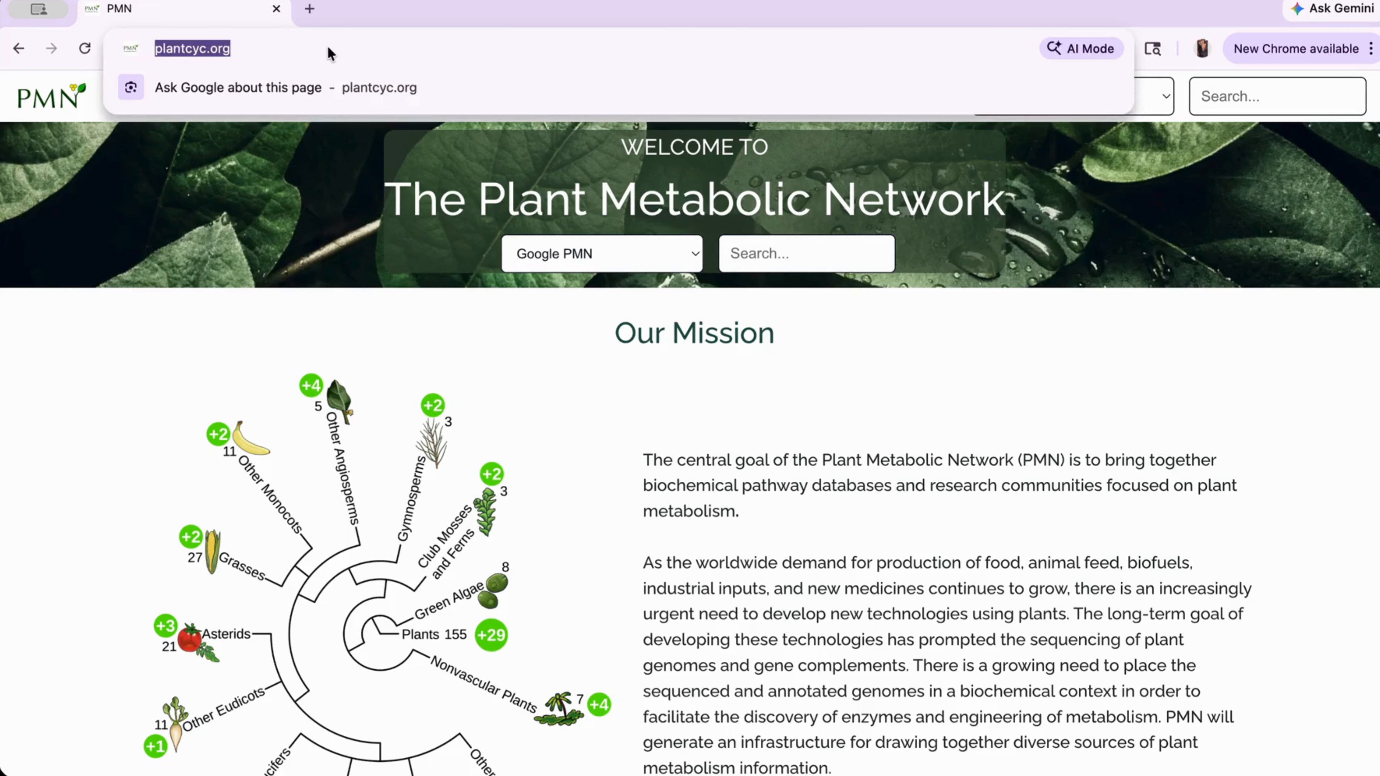
{"action": "type", "text": "https://pmn.plantcyc.org/enzyme-curation.html"}
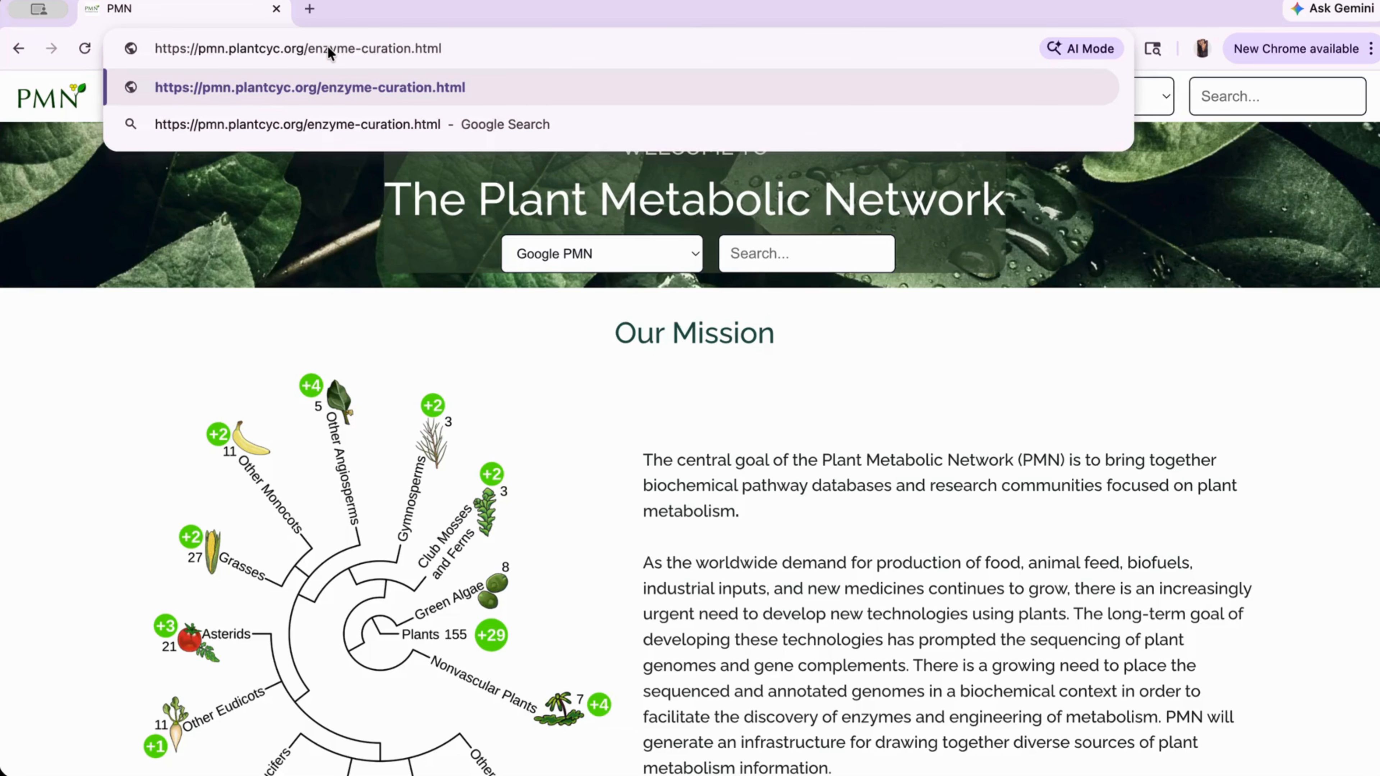
{"action": "key", "text": "Return"}
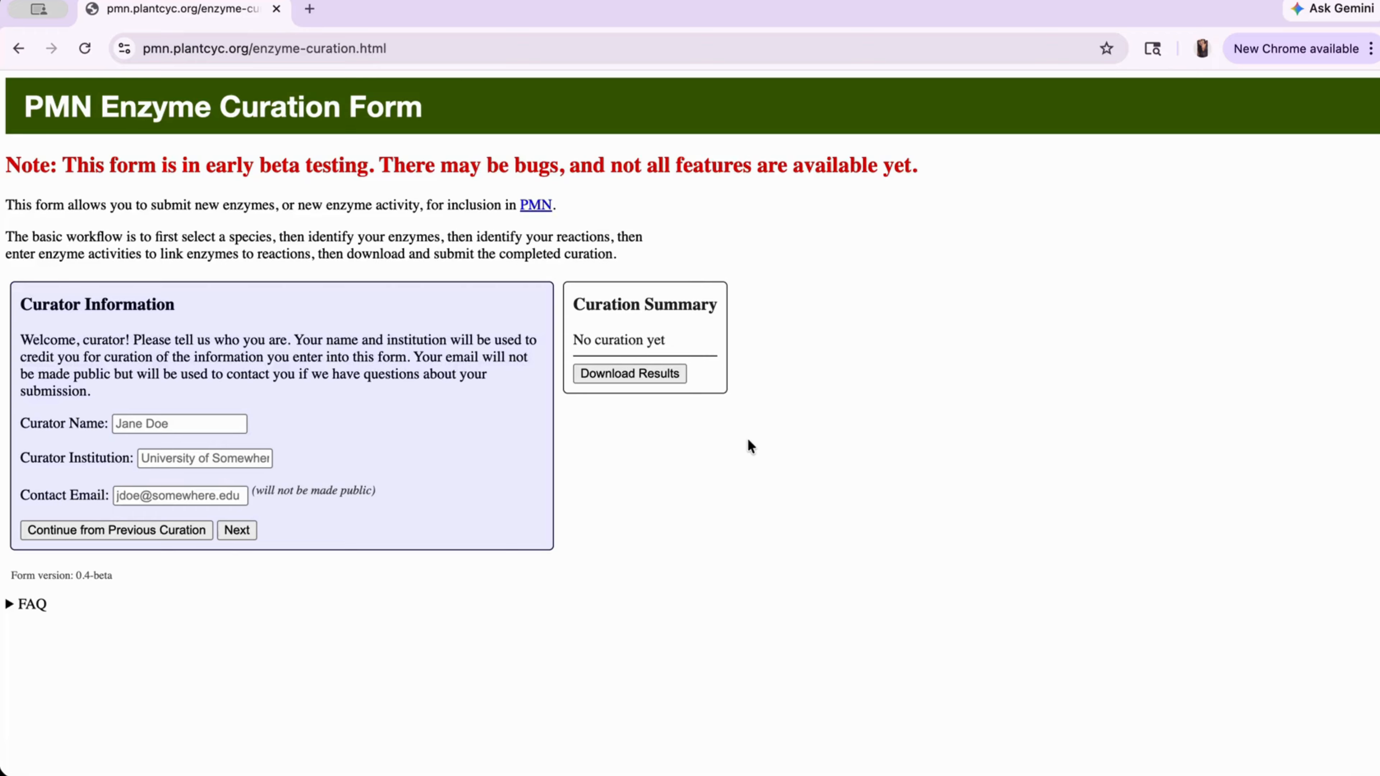
- Enter the curator's name, Michigan State University and contact e-mail, then continue to Database Selection
{"action": "left_click", "coordinate": [151, 428]}
{"action": "type", "text": "Jane Do"}
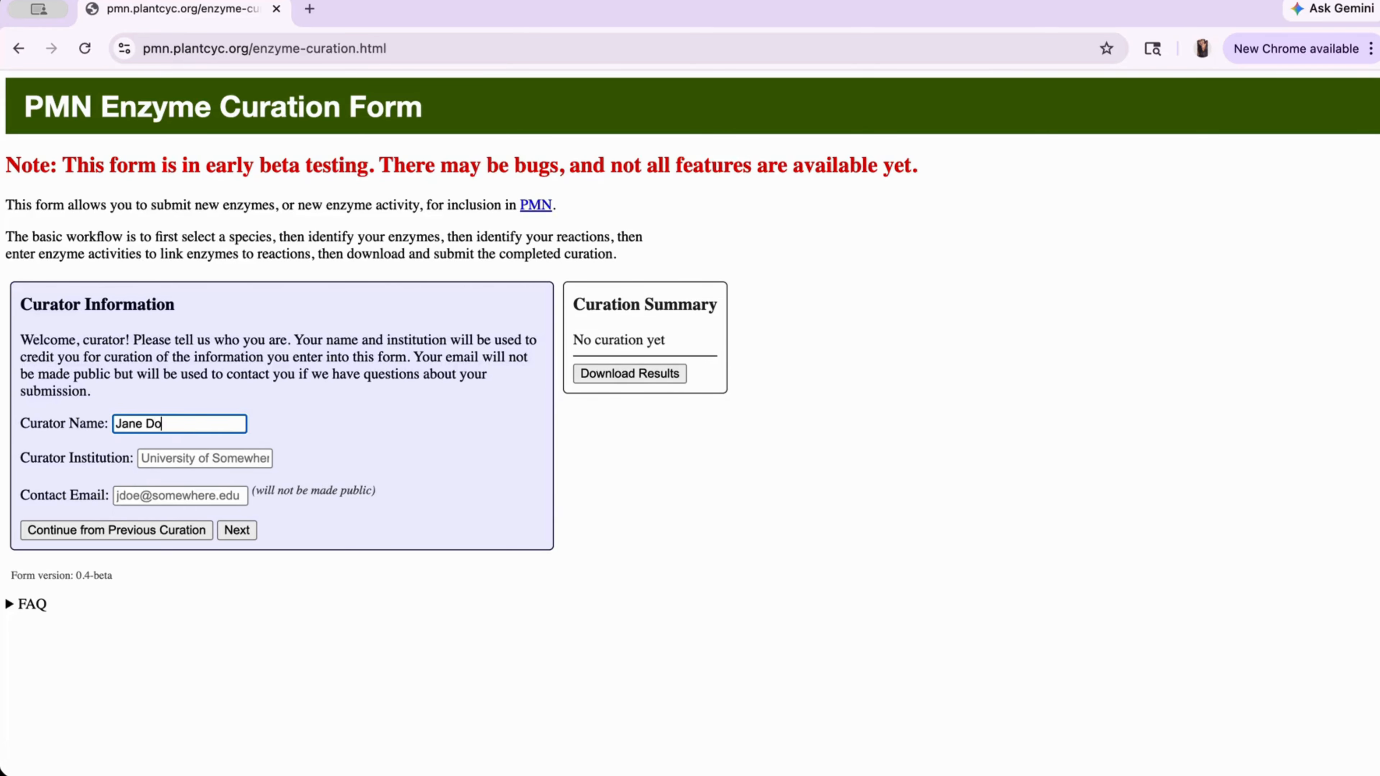
{"action": "type", "text": "e"}
{"action": "left_click", "coordinate": [187, 463]}
{"action": "type", "text": "Mich"}
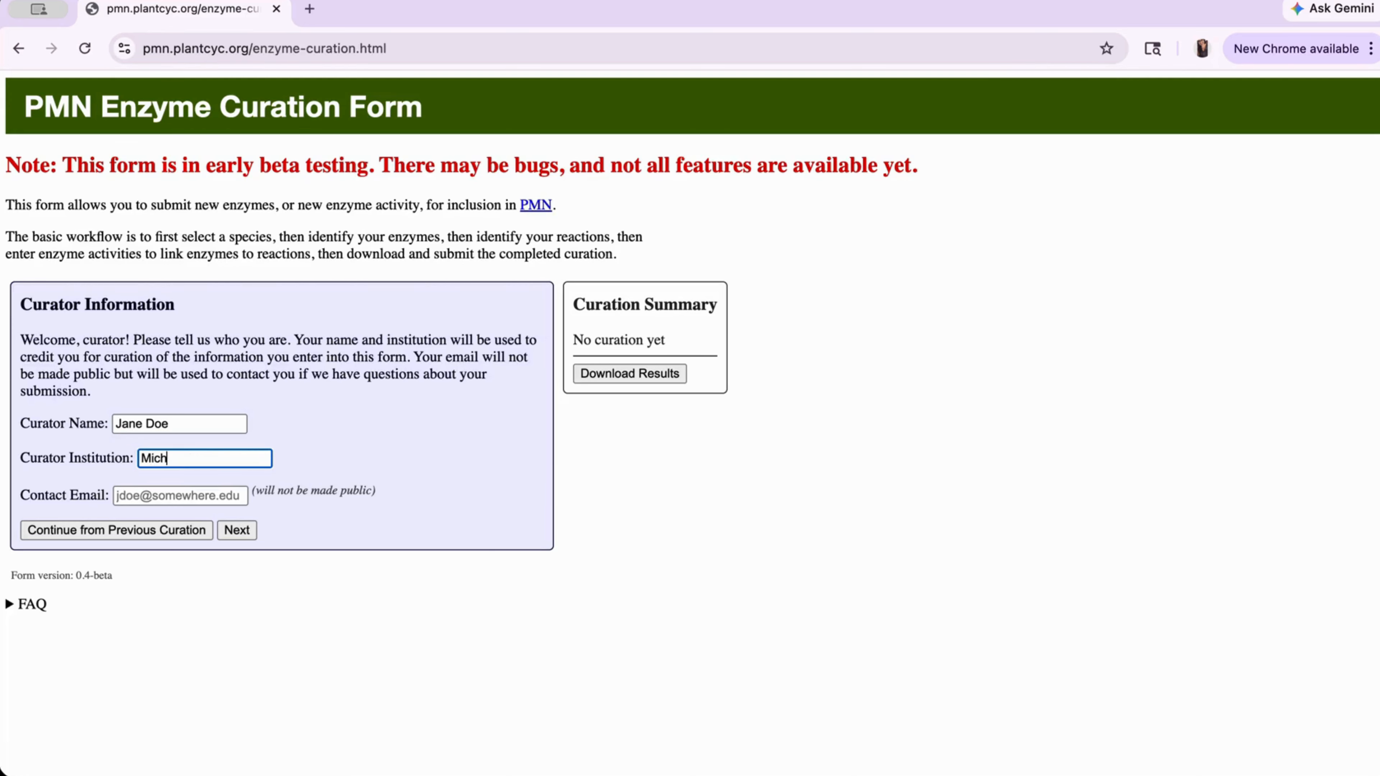
{"action": "type", "text": "igan State Universit"}
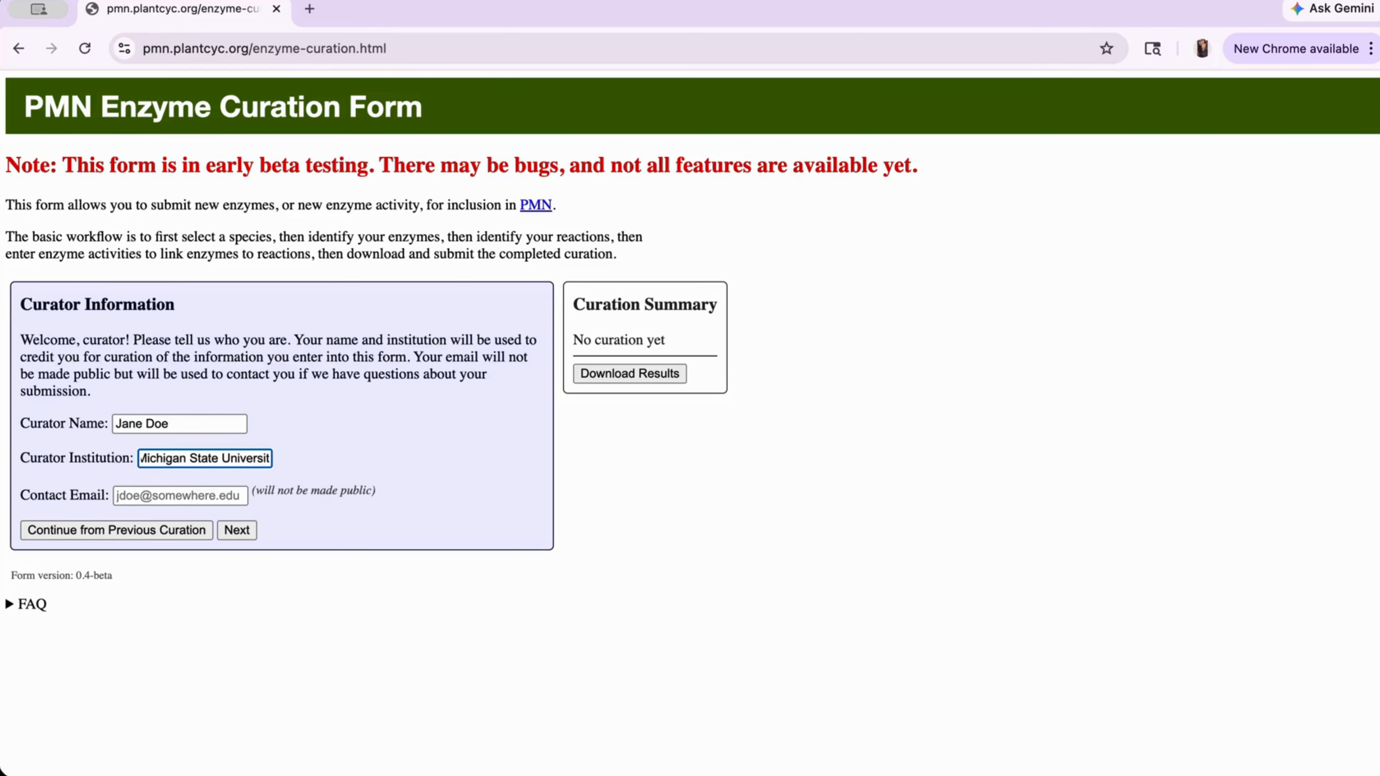
{"action": "type", "text": "y"}
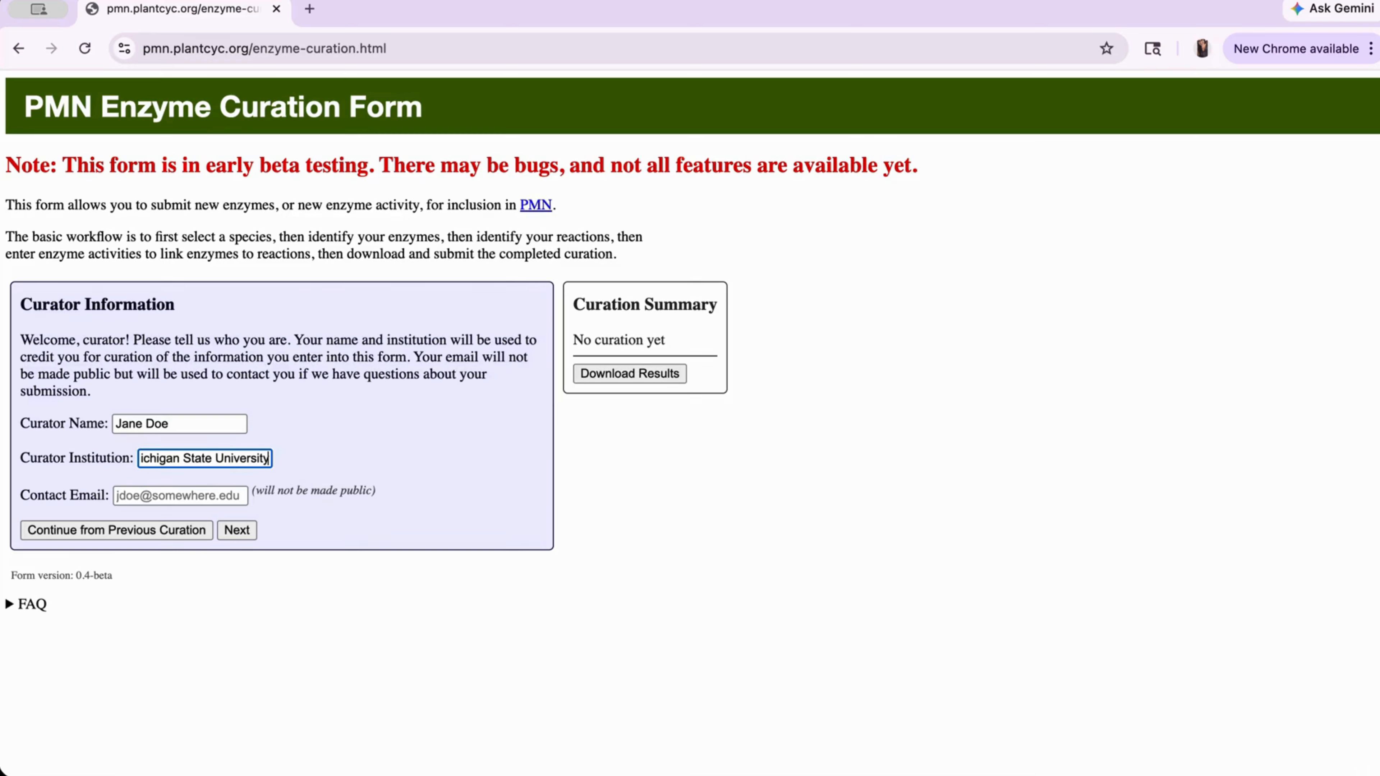
{"action": "left_click", "coordinate": [123, 497]}
{"action": "type", "text": "jdoe"}
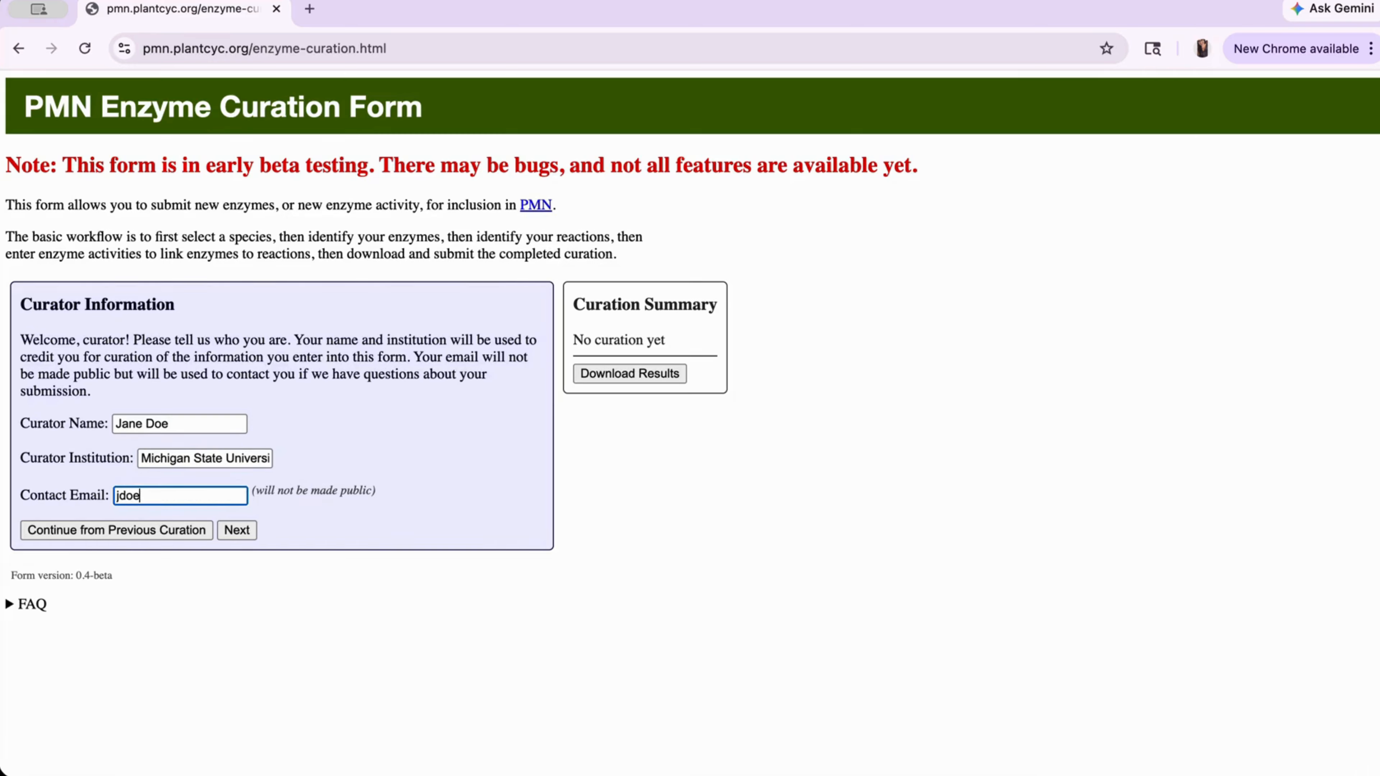
{"action": "type", "text": "@somewhere.edu"}
{"action": "left_click", "coordinate": [230, 529]}
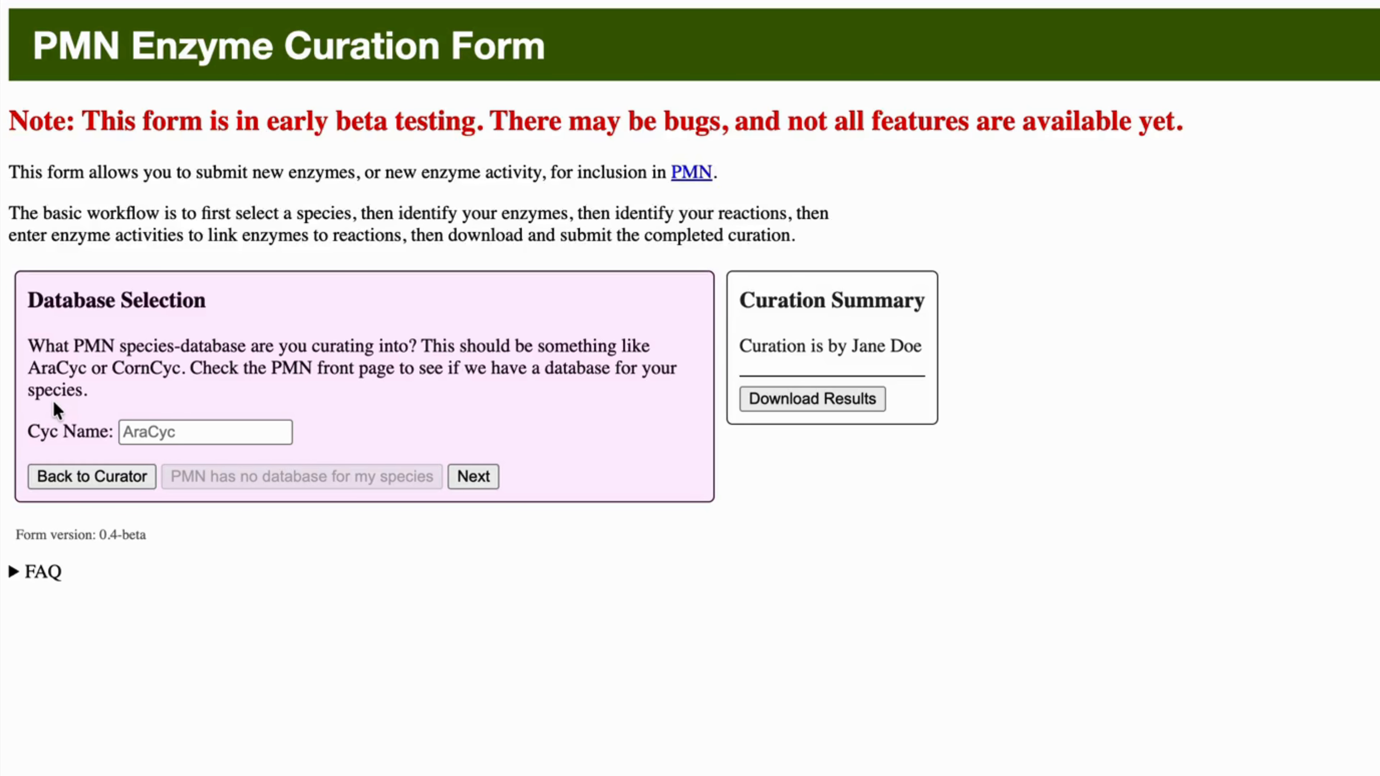
{"action": "left_click", "coordinate": [180, 439]}
- Enter AraCyc as the Cyc Name and continue to the Enzymes step
{"action": "type", "text": "AraCyc"}
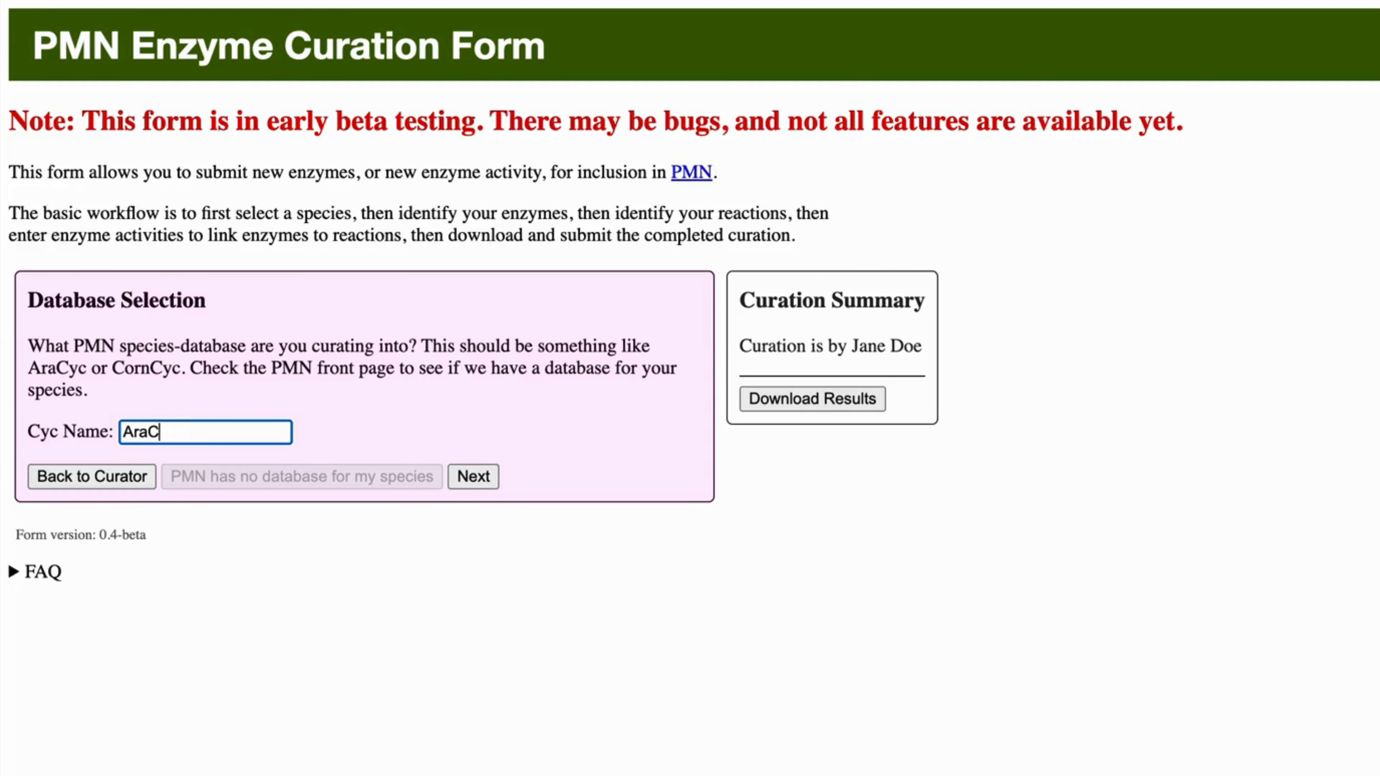
{"action": "left_click", "coordinate": [483, 478]}
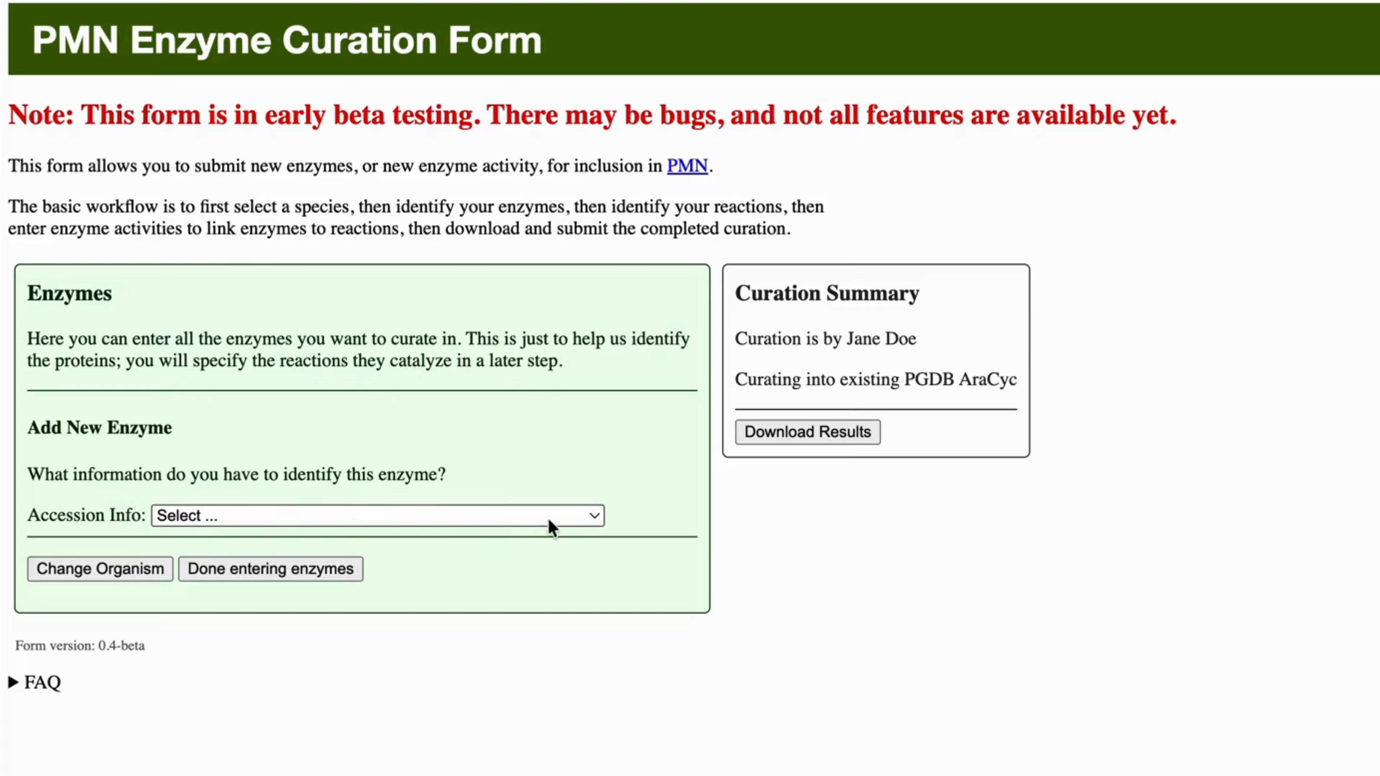
- Identify enzymes by AT-style protein accession and add AT1G62800.2 named AspAT4
{"action": "left_click", "coordinate": [583, 520]}
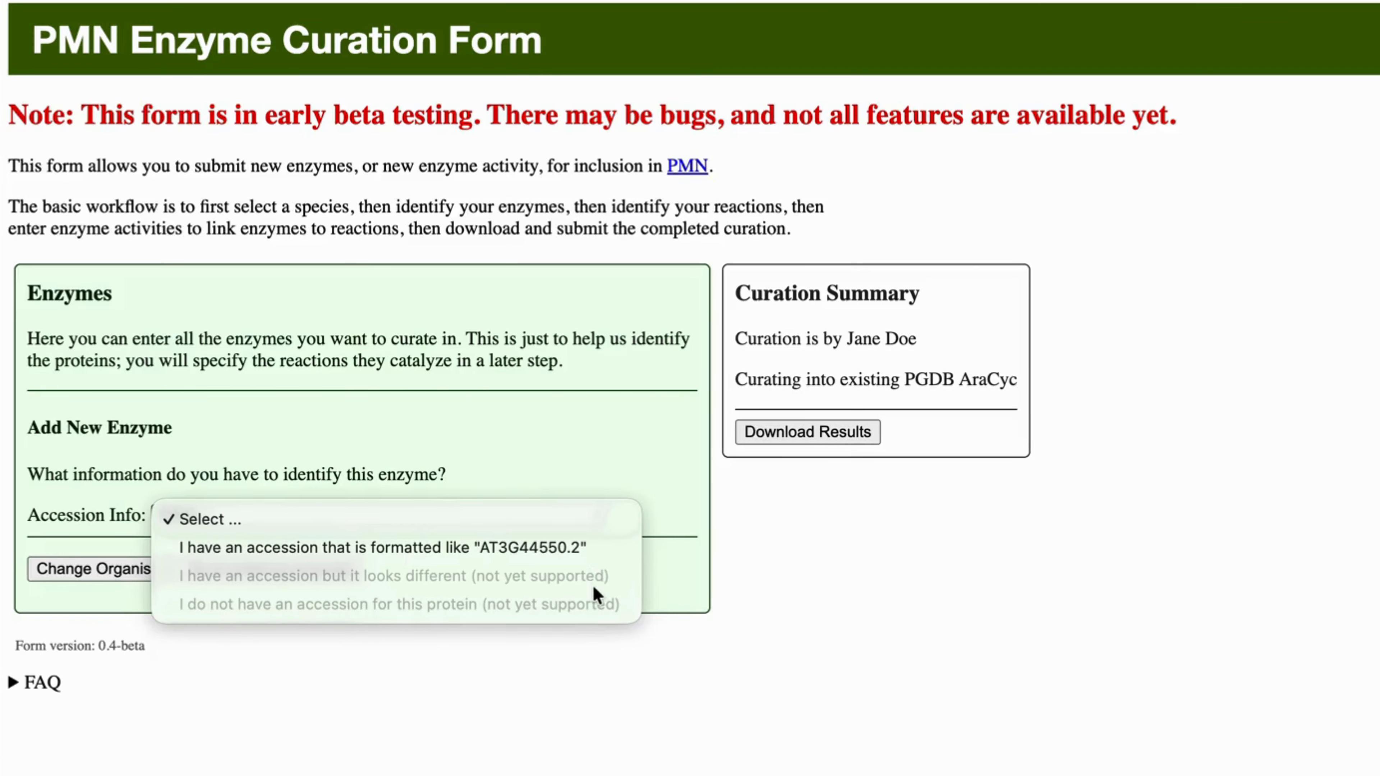
{"action": "left_click", "coordinate": [605, 547]}
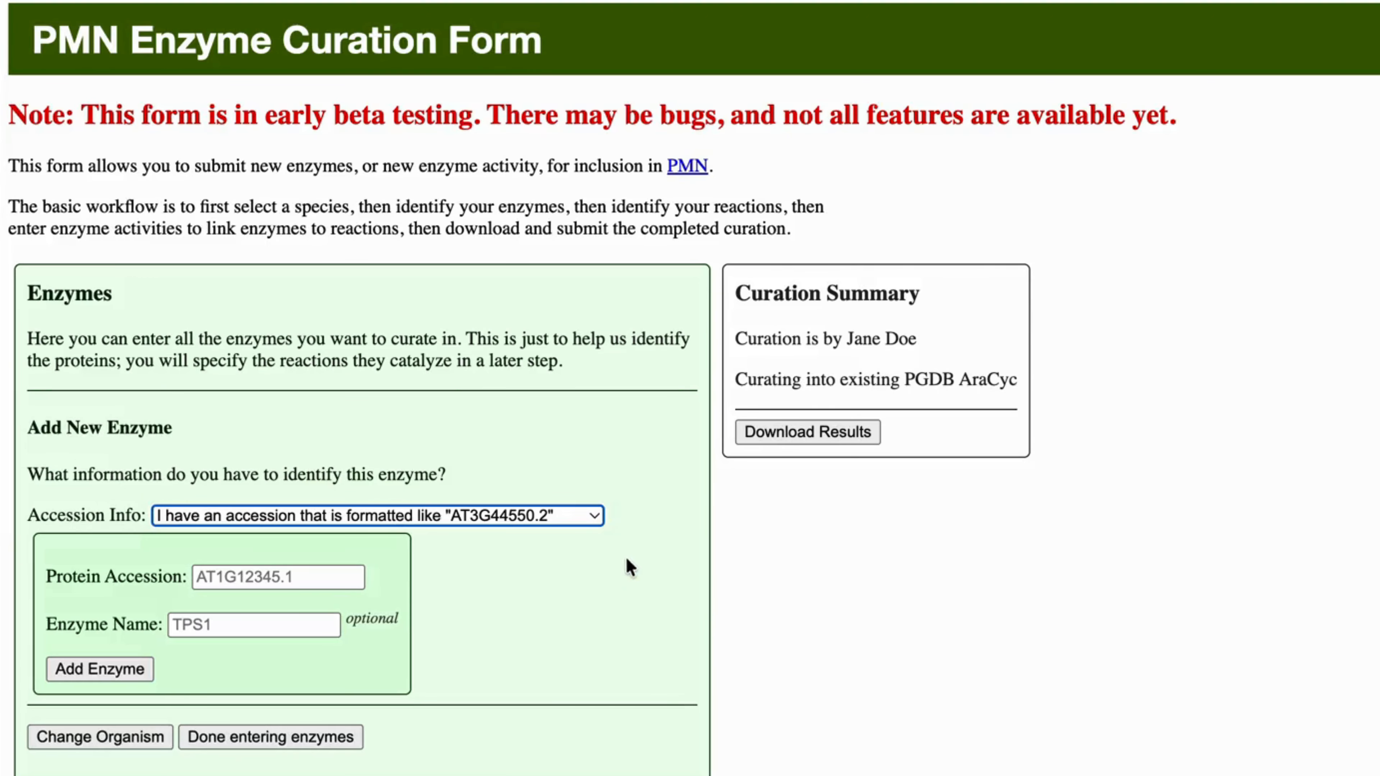
{"action": "left_click", "coordinate": [641, 575]}
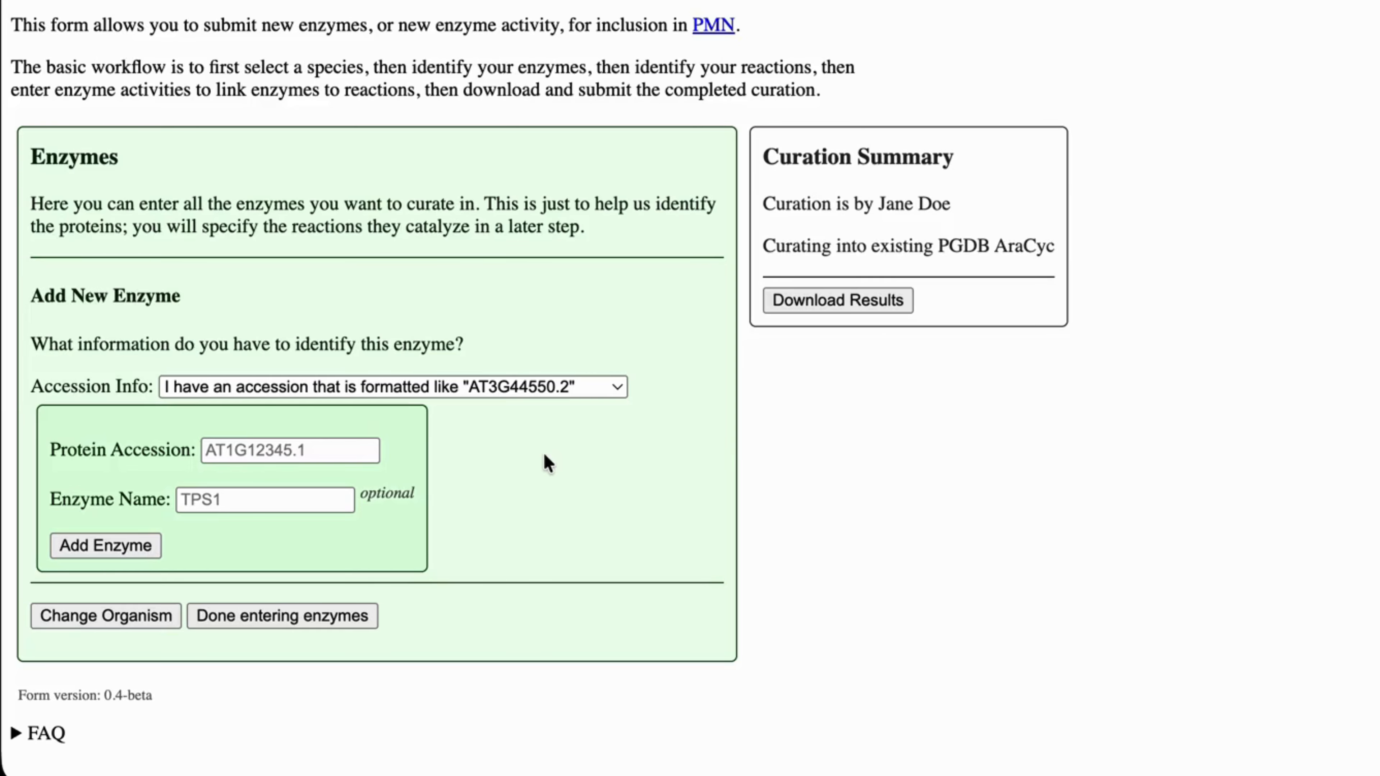
{"action": "left_click", "coordinate": [286, 444]}
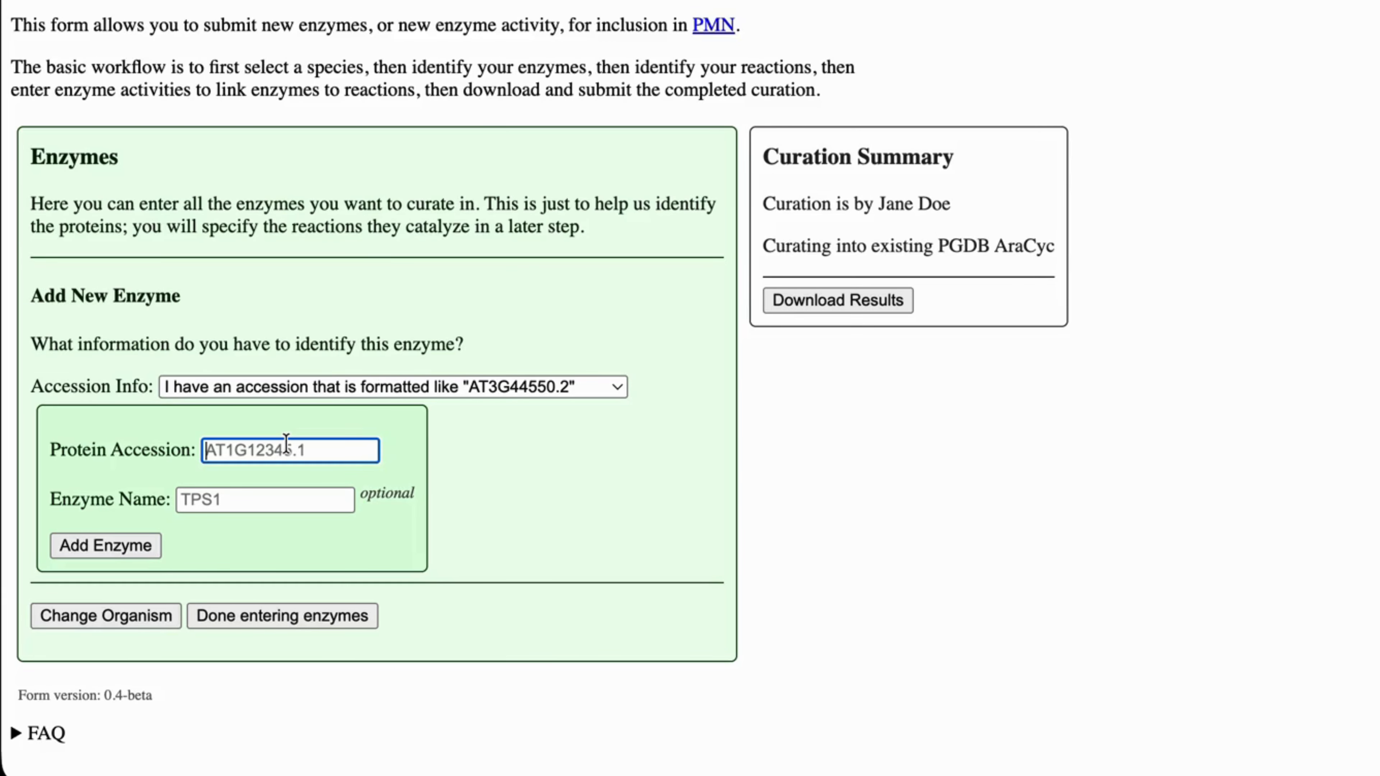
{"action": "type", "text": "AT1G62800.2"}
{"action": "left_click", "coordinate": [230, 498]}
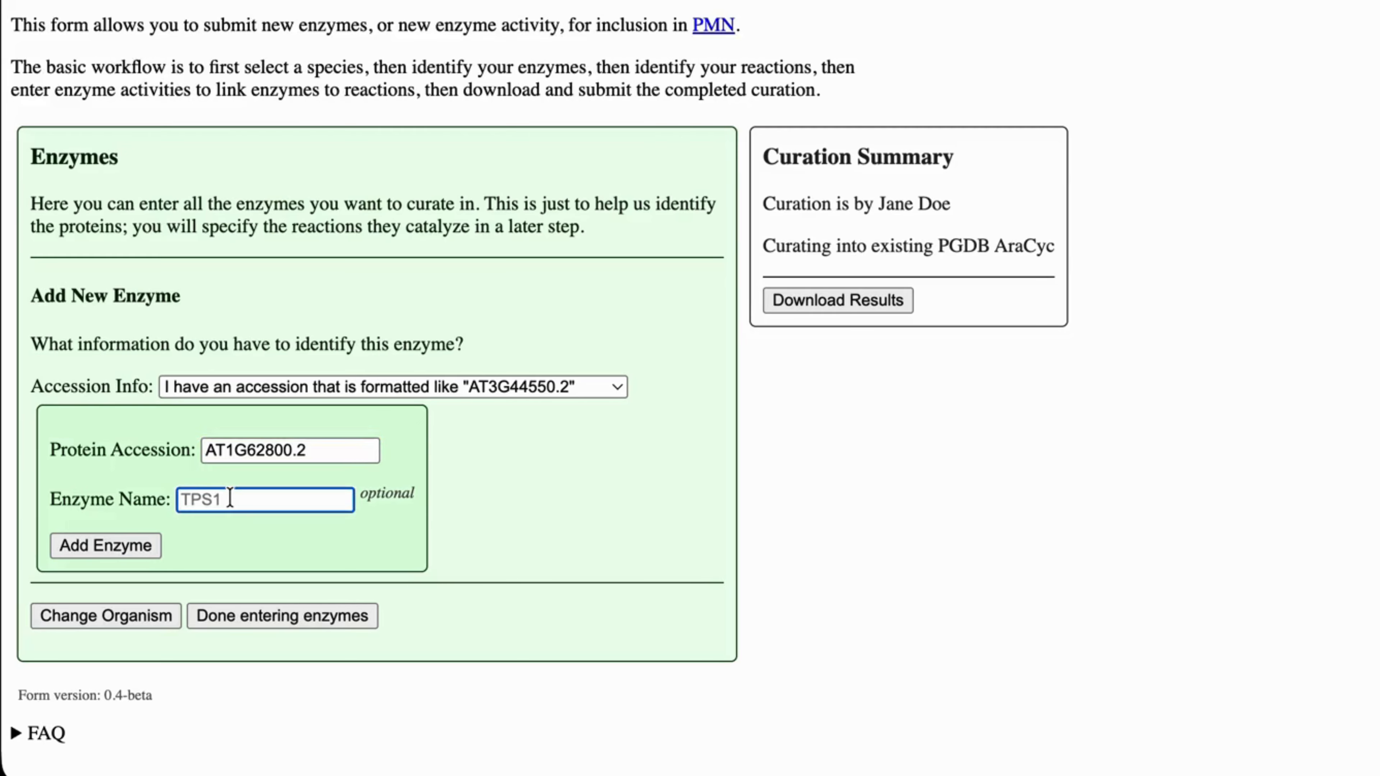
{"action": "type", "text": "AspAT4"}
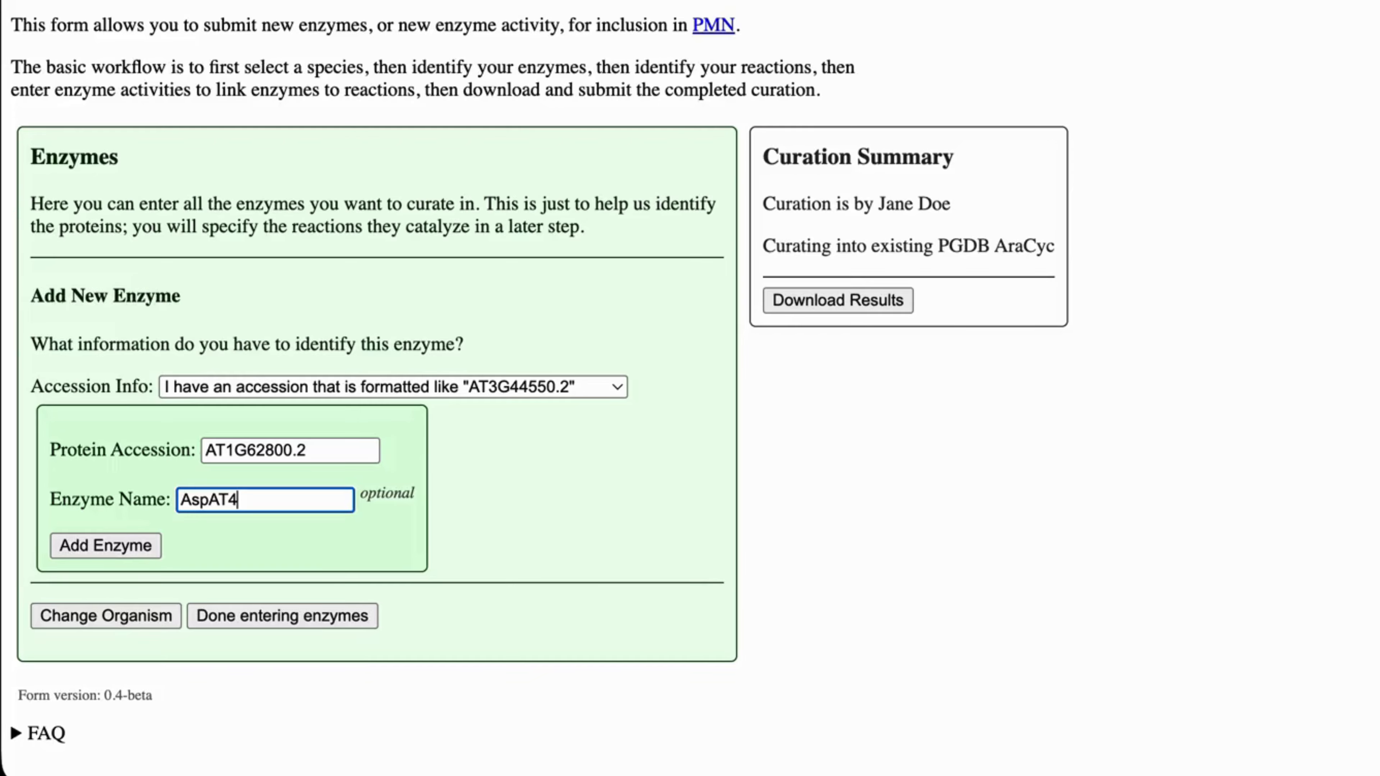
{"action": "left_click", "coordinate": [113, 548]}
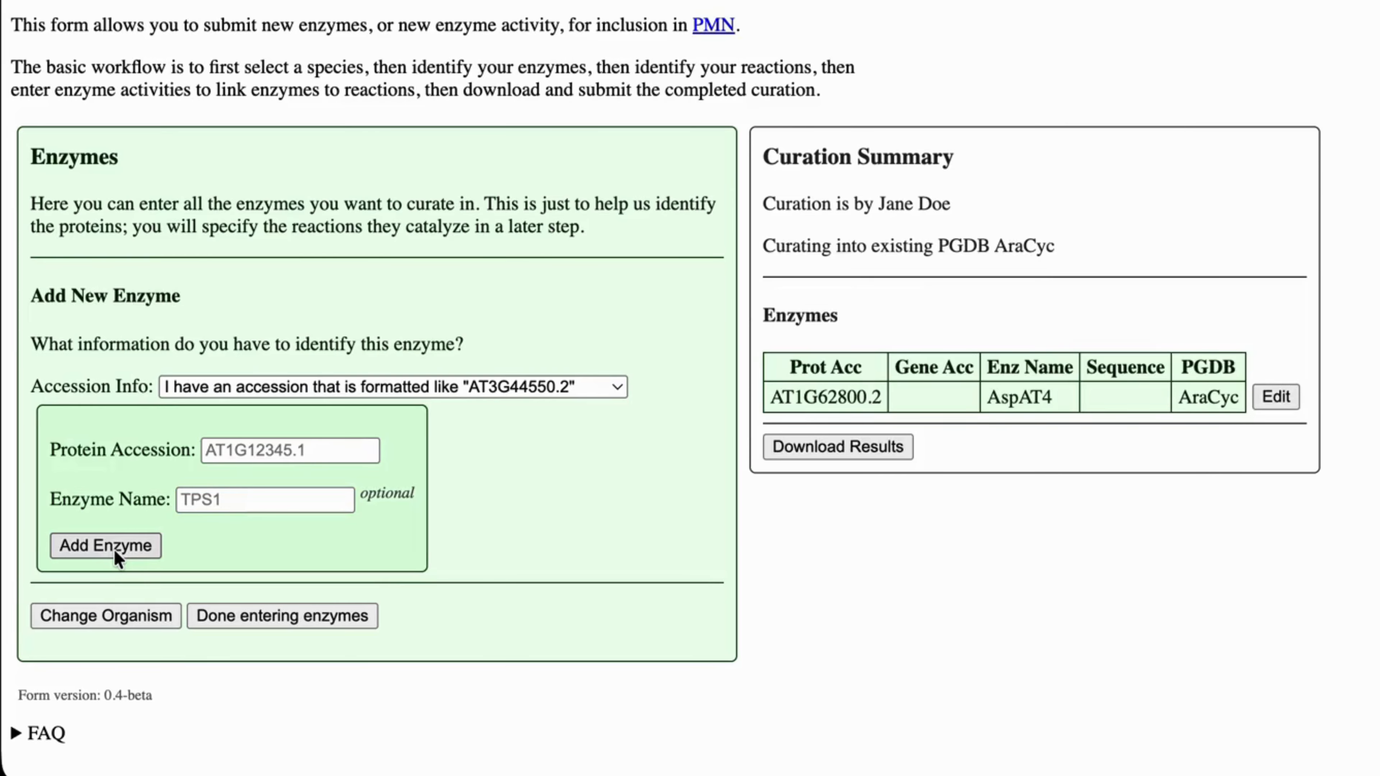
- Add enzyme AT5G11520.1 (ASPAT3), move on to the Reactions step, and open a new tab
{"action": "type", "text": "AT5G11520.1"}
{"action": "key", "text": "Tab"}
{"action": "type", "text": "ASPA"}
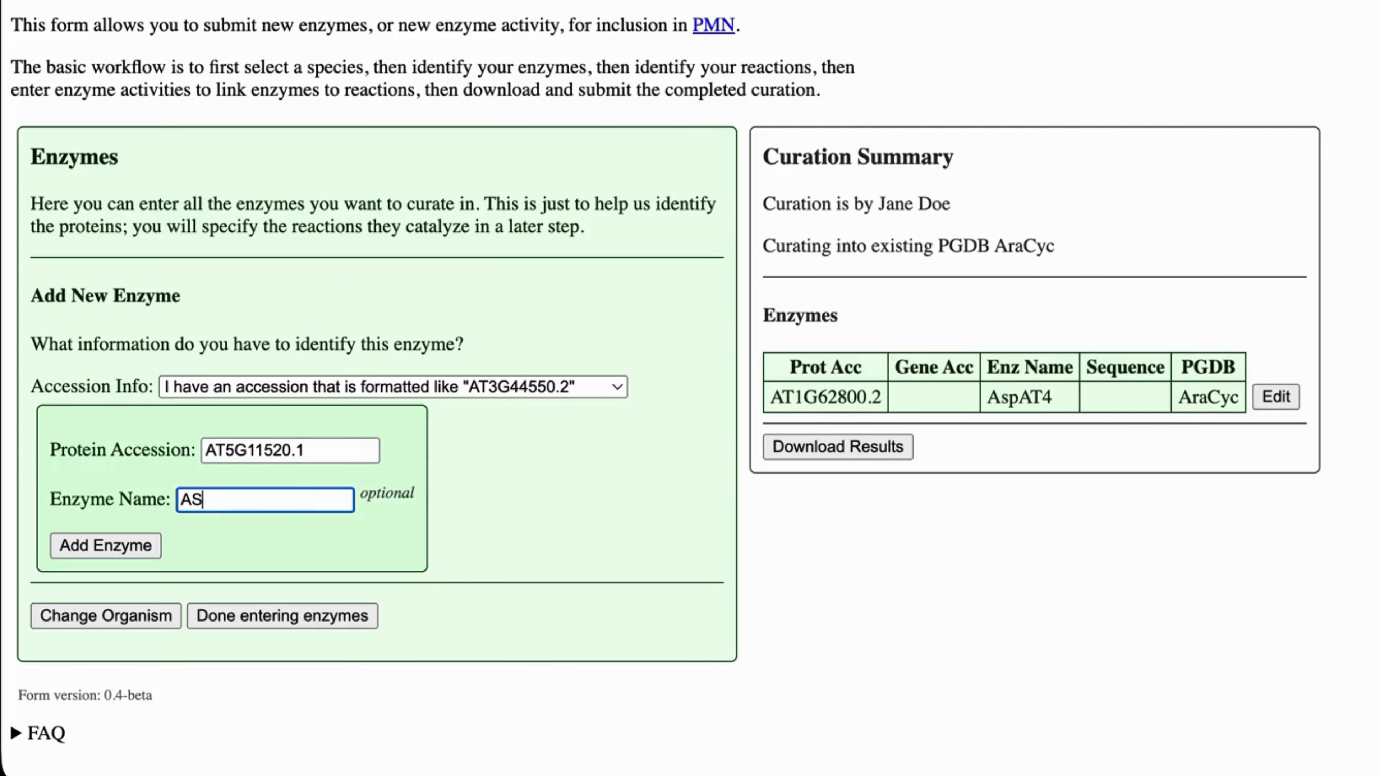
{"action": "type", "text": "T3"}
{"action": "left_click", "coordinate": [114, 546]}
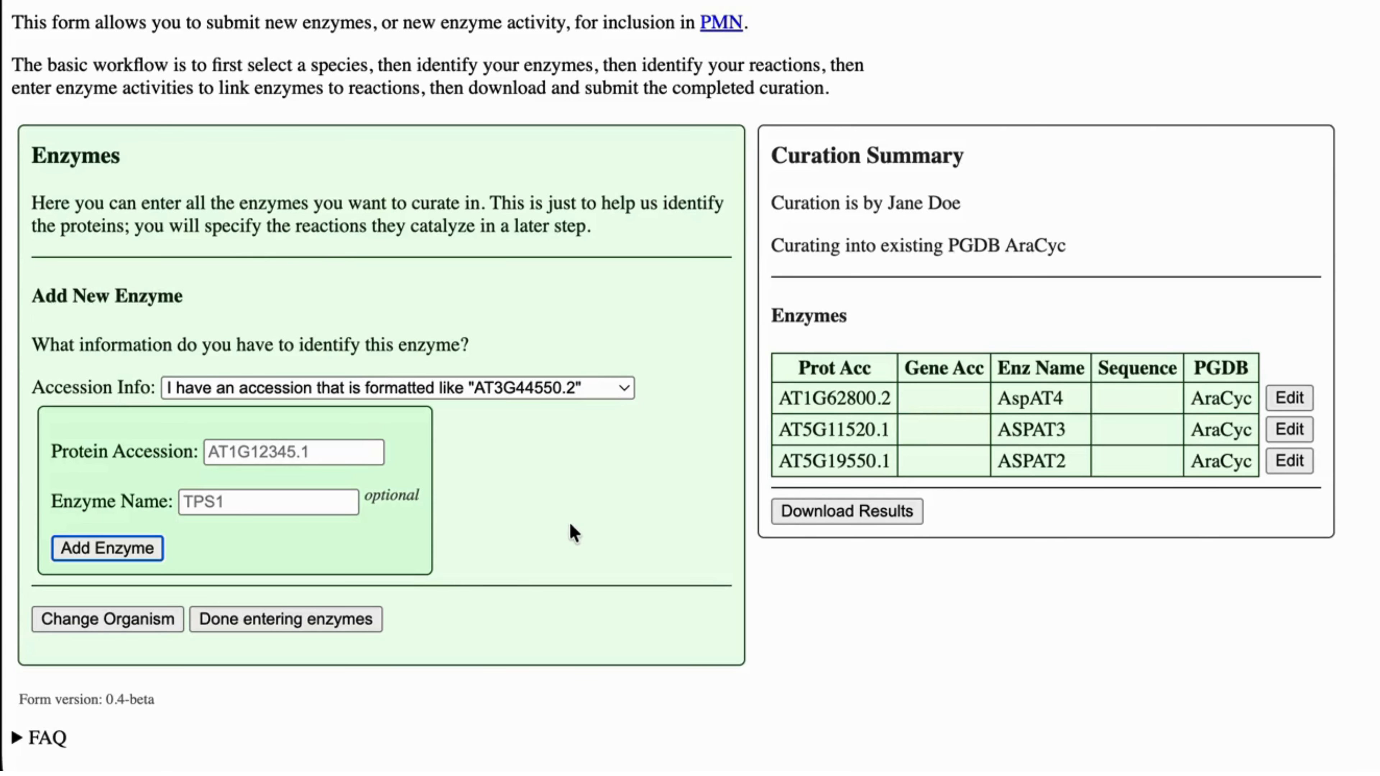
{"action": "left_click", "coordinate": [268, 620]}
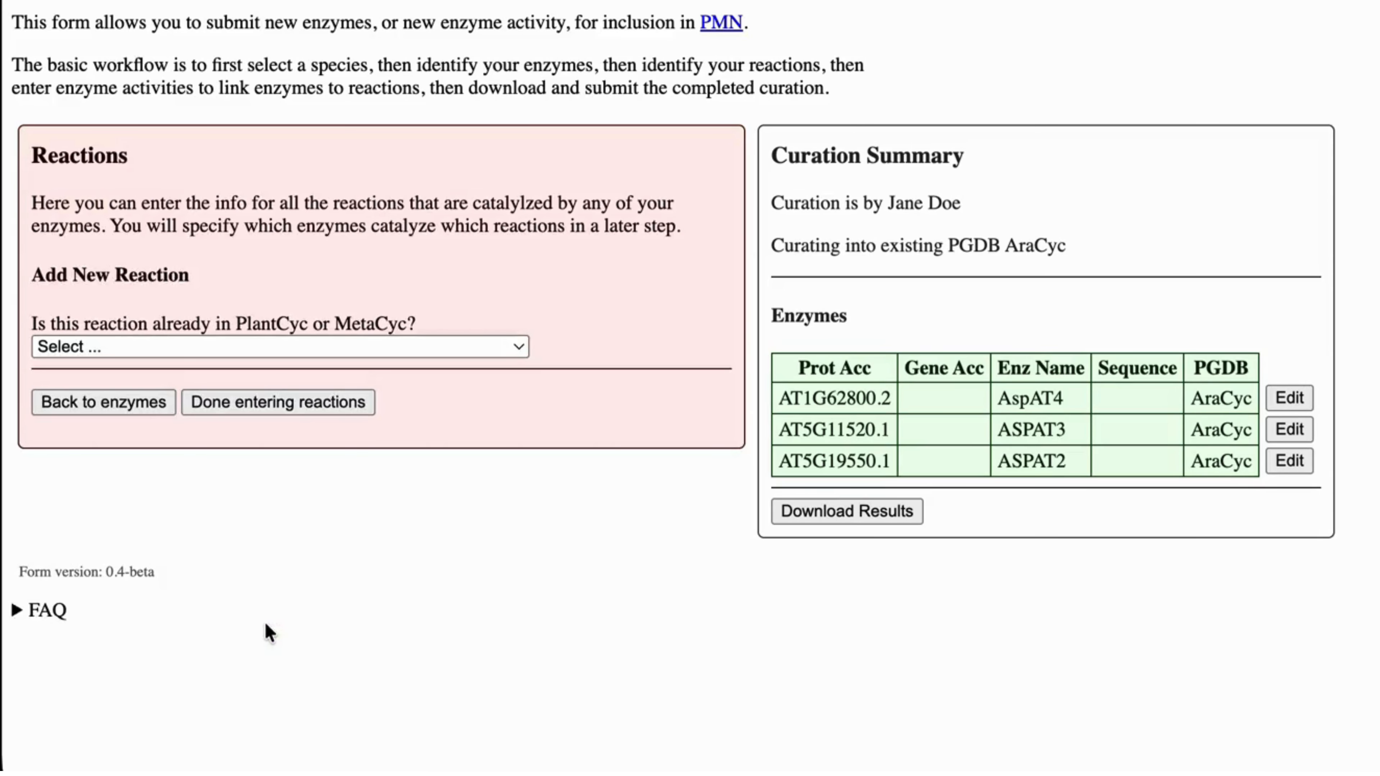
{"action": "left_click", "coordinate": [510, 348]}
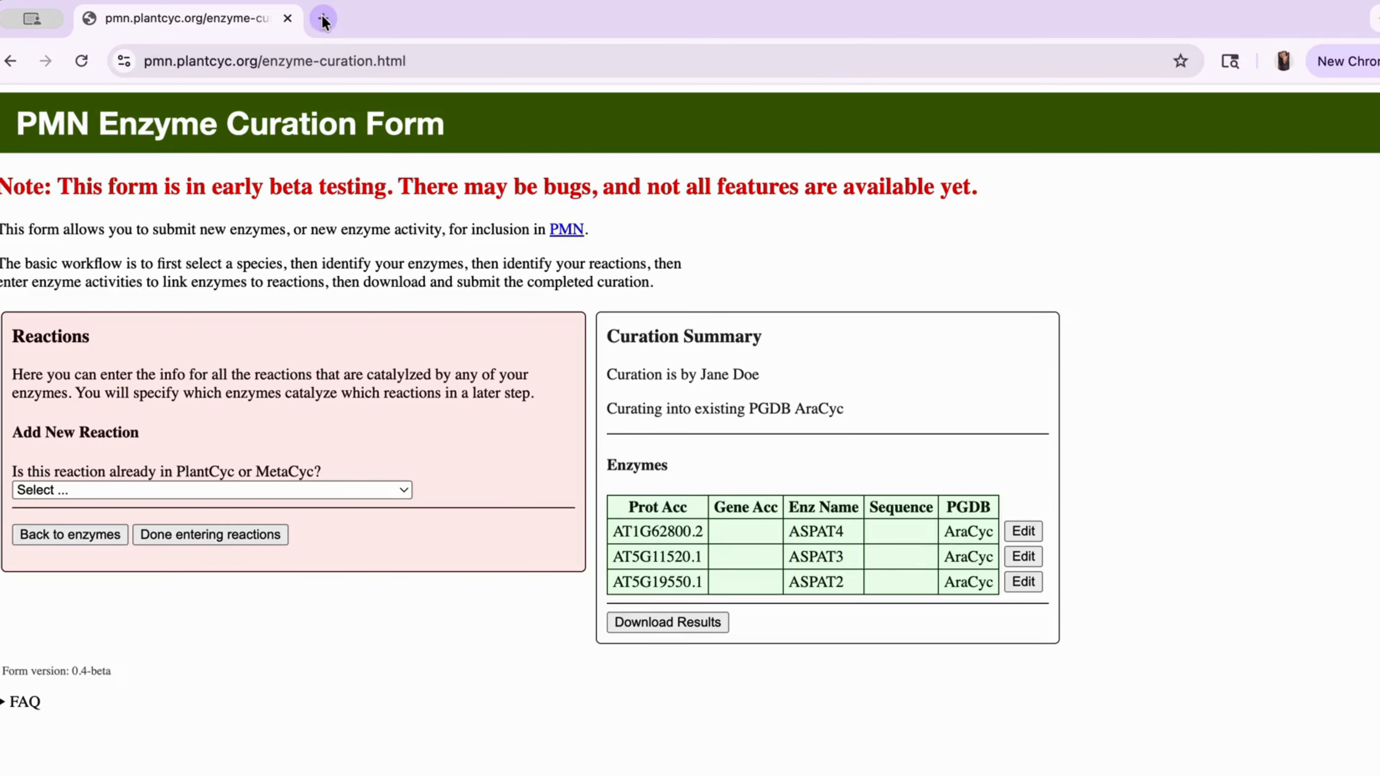
{"action": "left_click", "coordinate": [323, 20]}
- Go to the PMN Databases site and open the AraCyc database
{"action": "type", "text": "http://pmn.plantcyc.org/"}
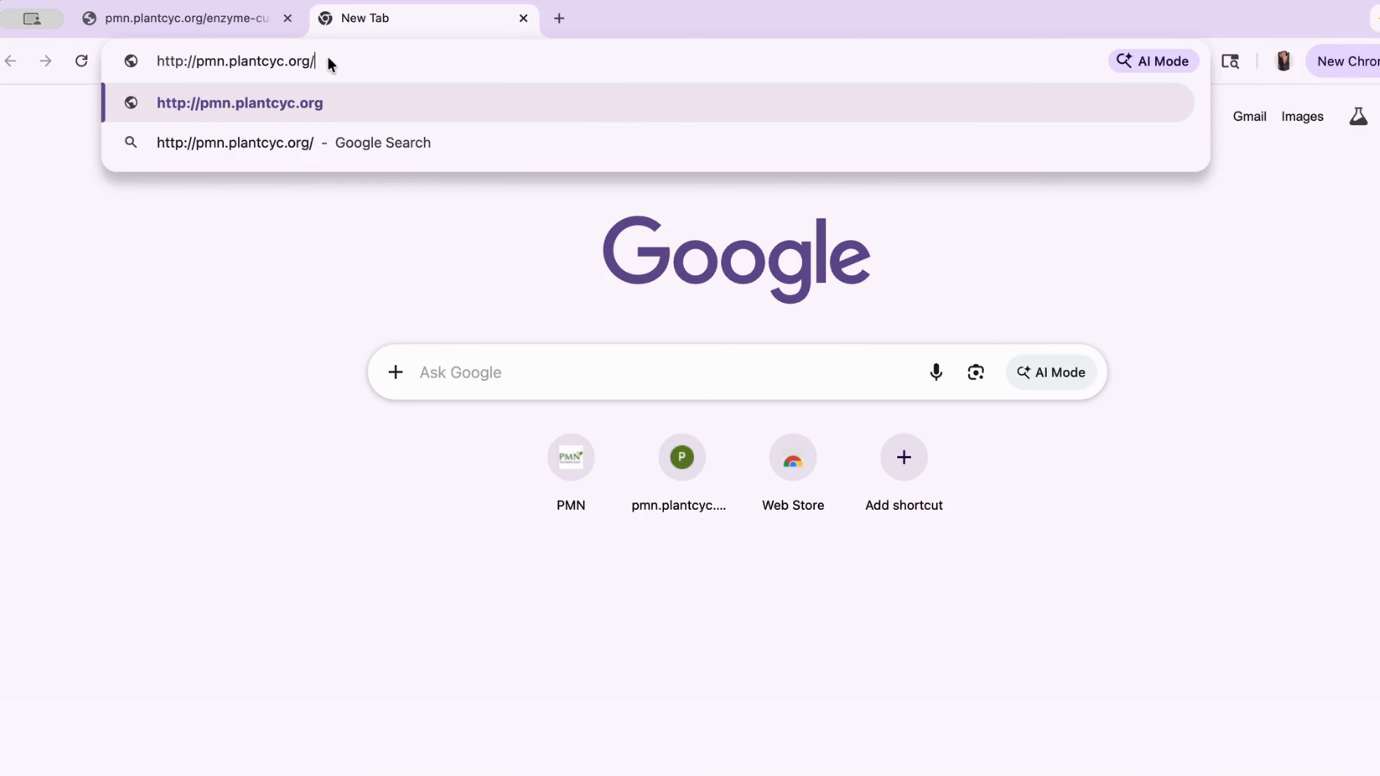
{"action": "key", "text": "Return"}
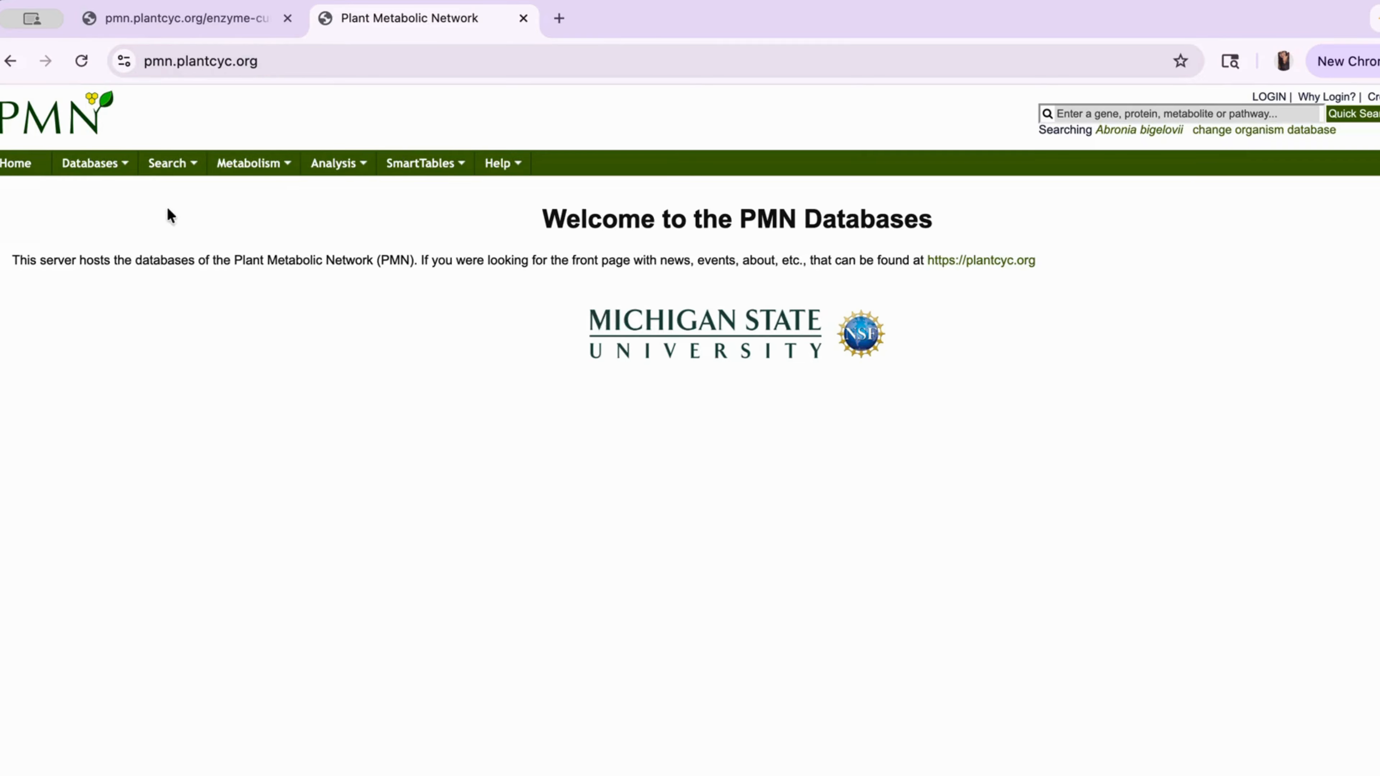
{"action": "mouse_move", "coordinate": [124, 154]}
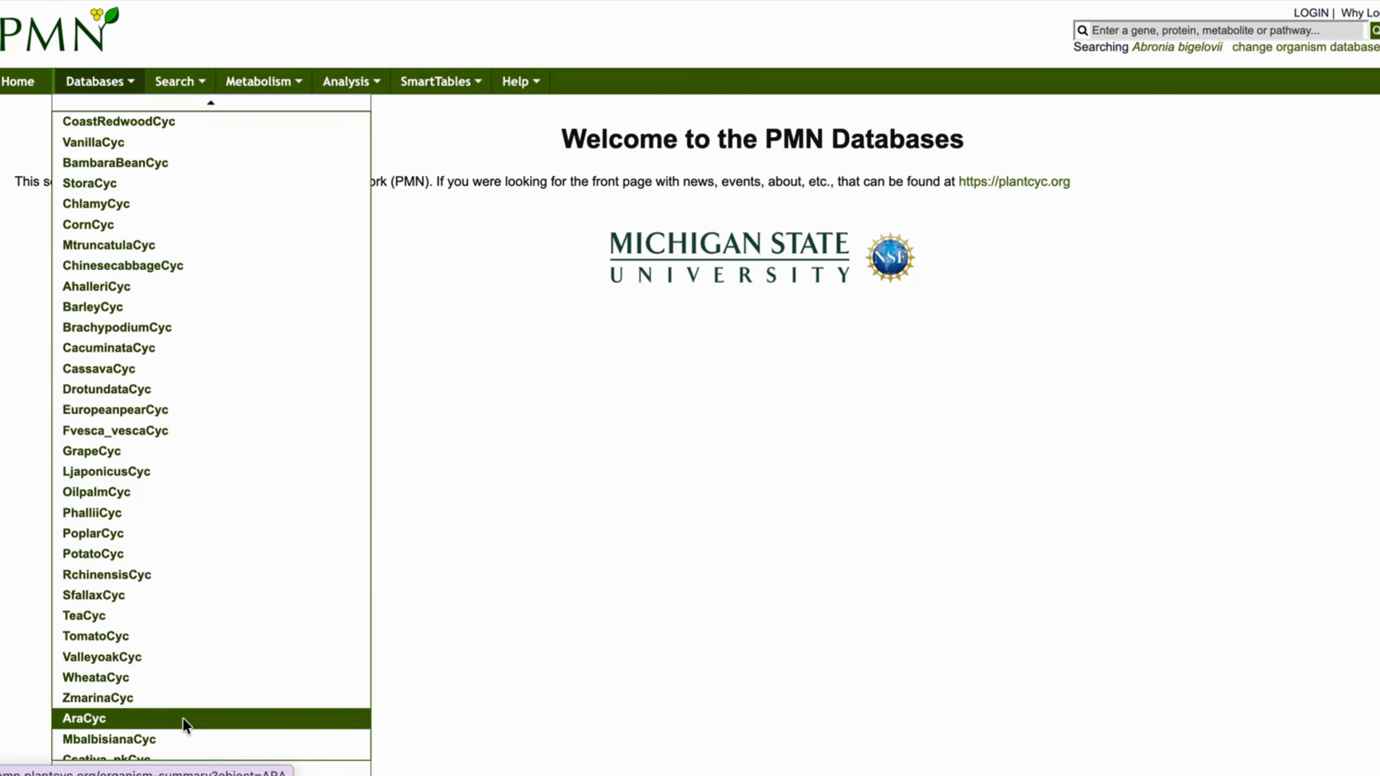
{"action": "left_click", "coordinate": [185, 721]}
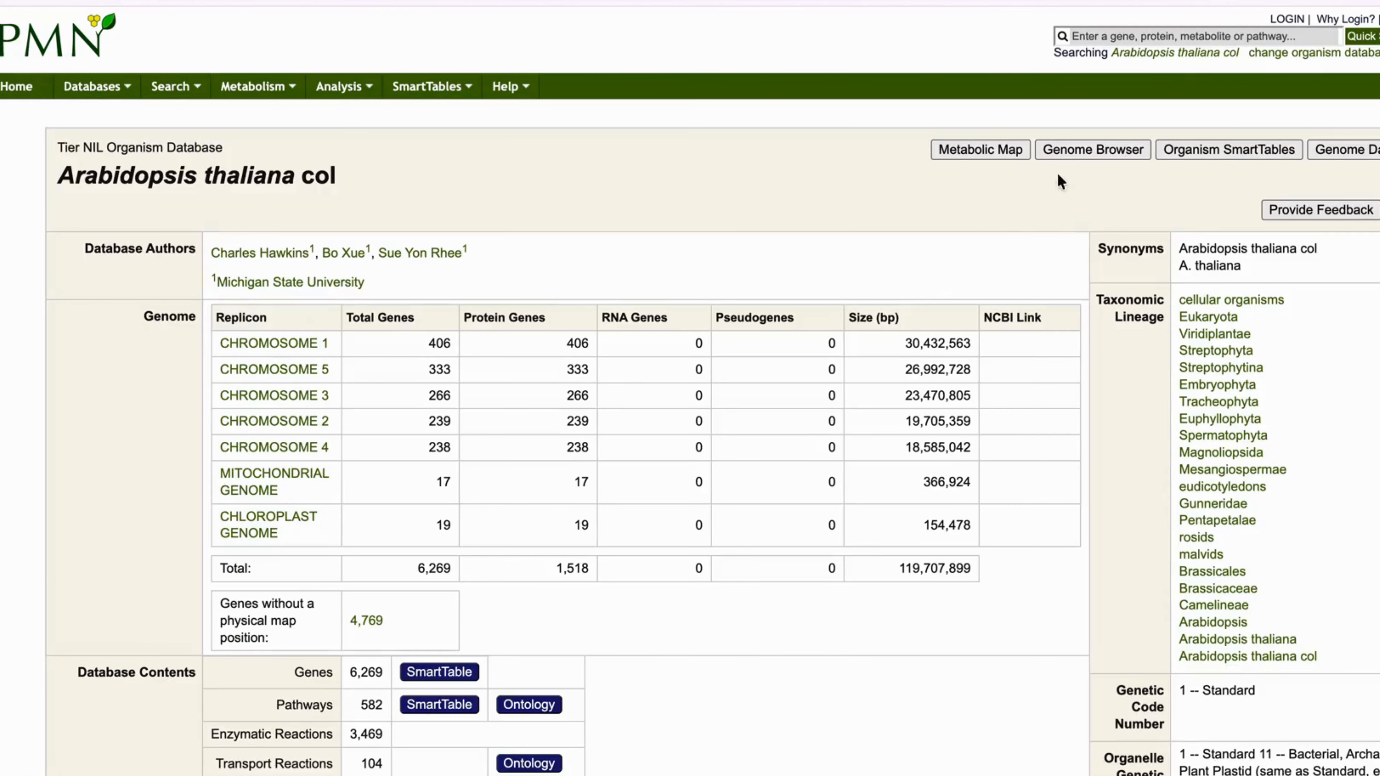
- Search AT1G62800.2 and view its catalyzed reaction, ASPAMINOTRANS-RXN
{"action": "left_click", "coordinate": [1195, 37]}
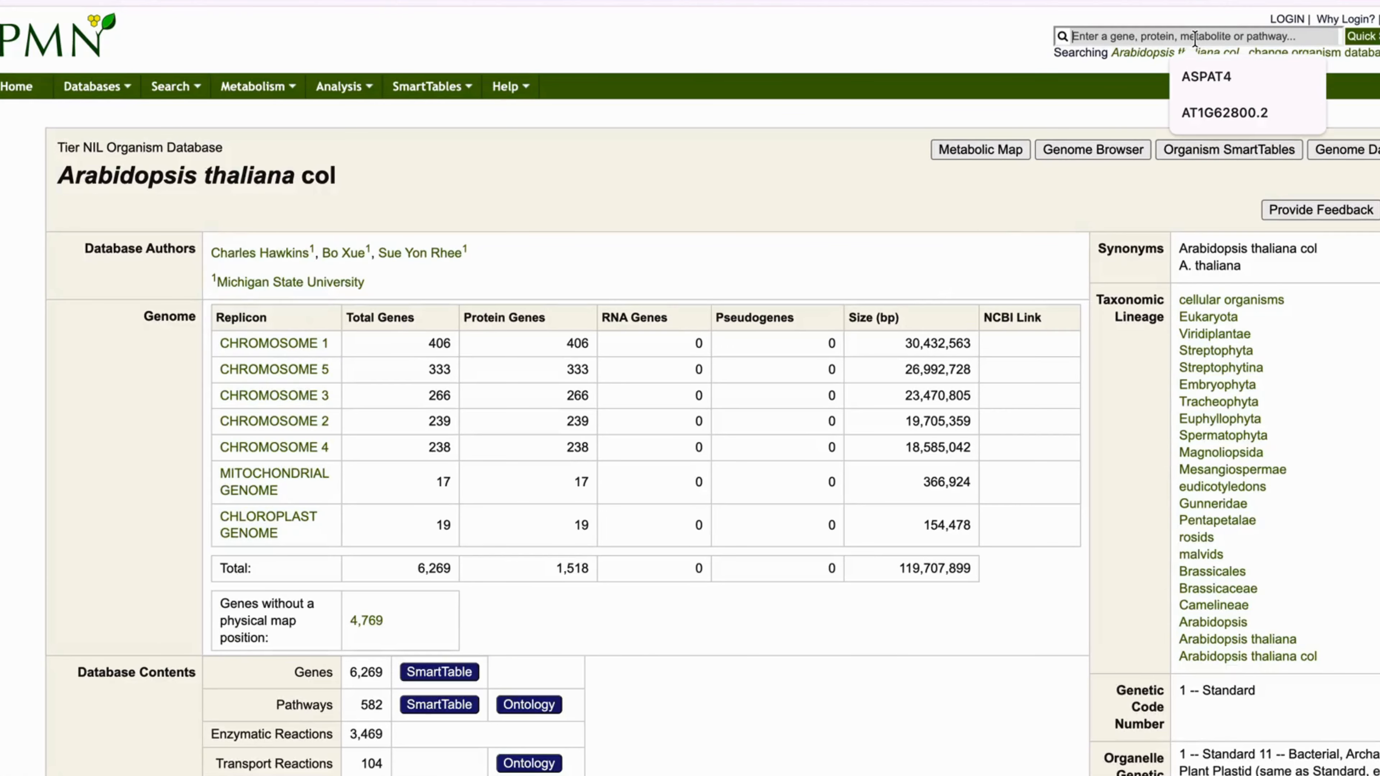
{"action": "left_click", "coordinate": [1225, 114]}
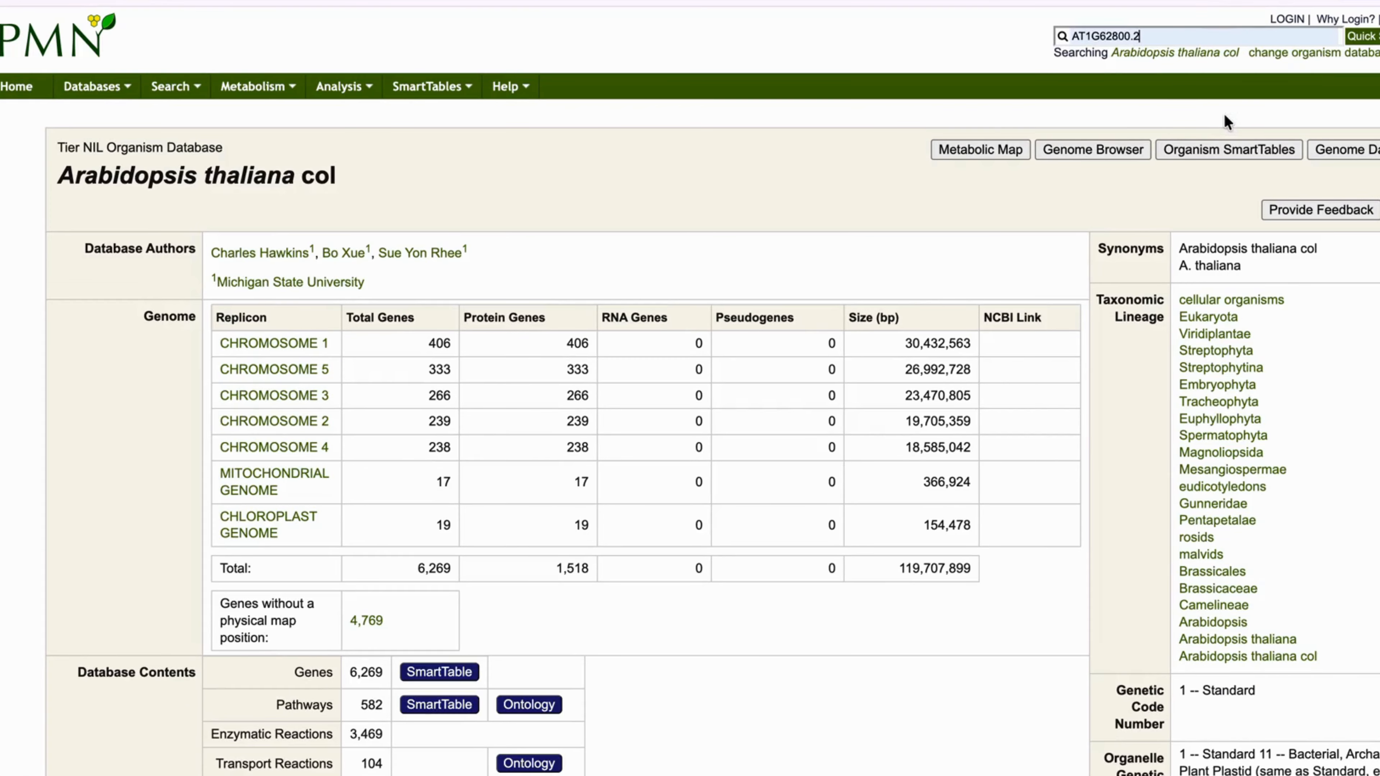
{"action": "left_click", "coordinate": [1374, 36]}
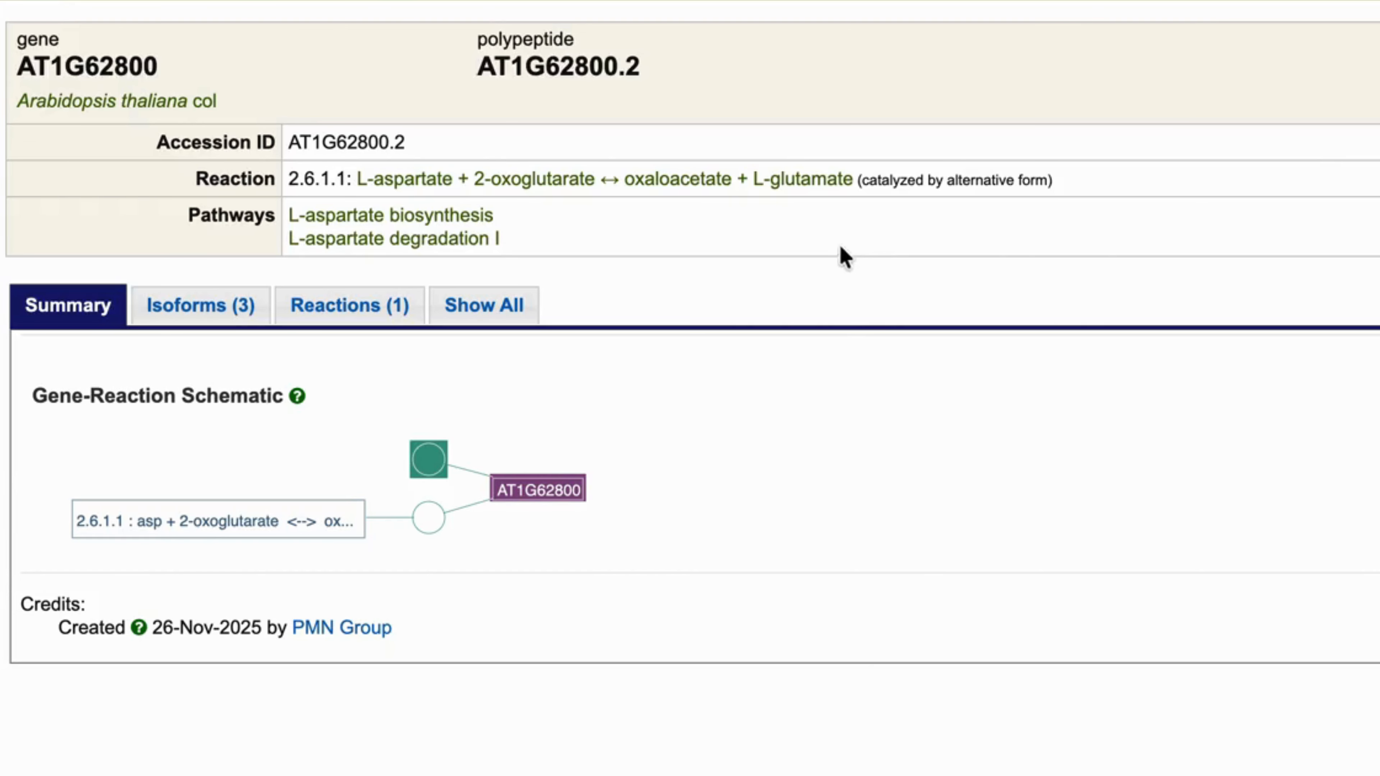
{"action": "mouse_move", "coordinate": [481, 219]}
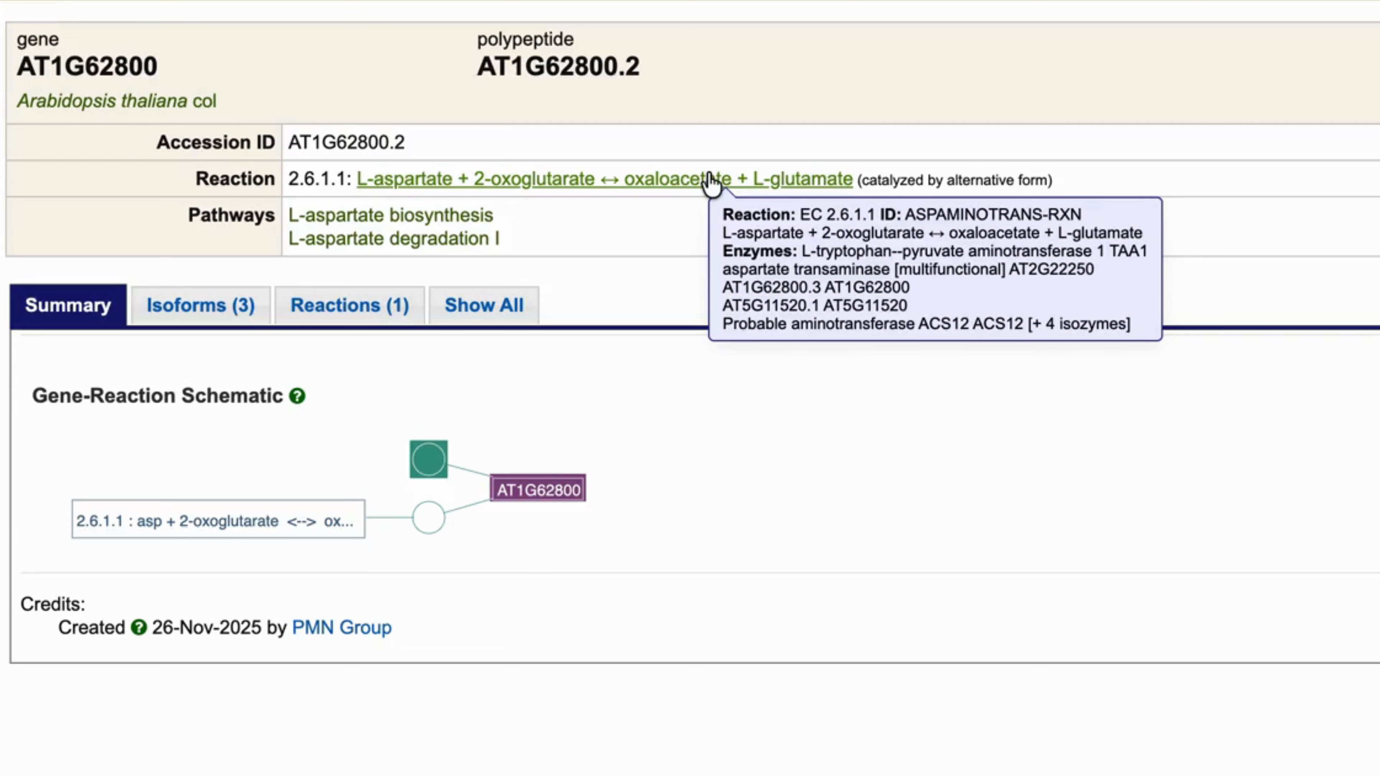
{"action": "left_click", "coordinate": [355, 305]}
{"action": "scroll", "coordinate": [1027, 481], "scroll_direction": "down", "scroll_amount": 2}
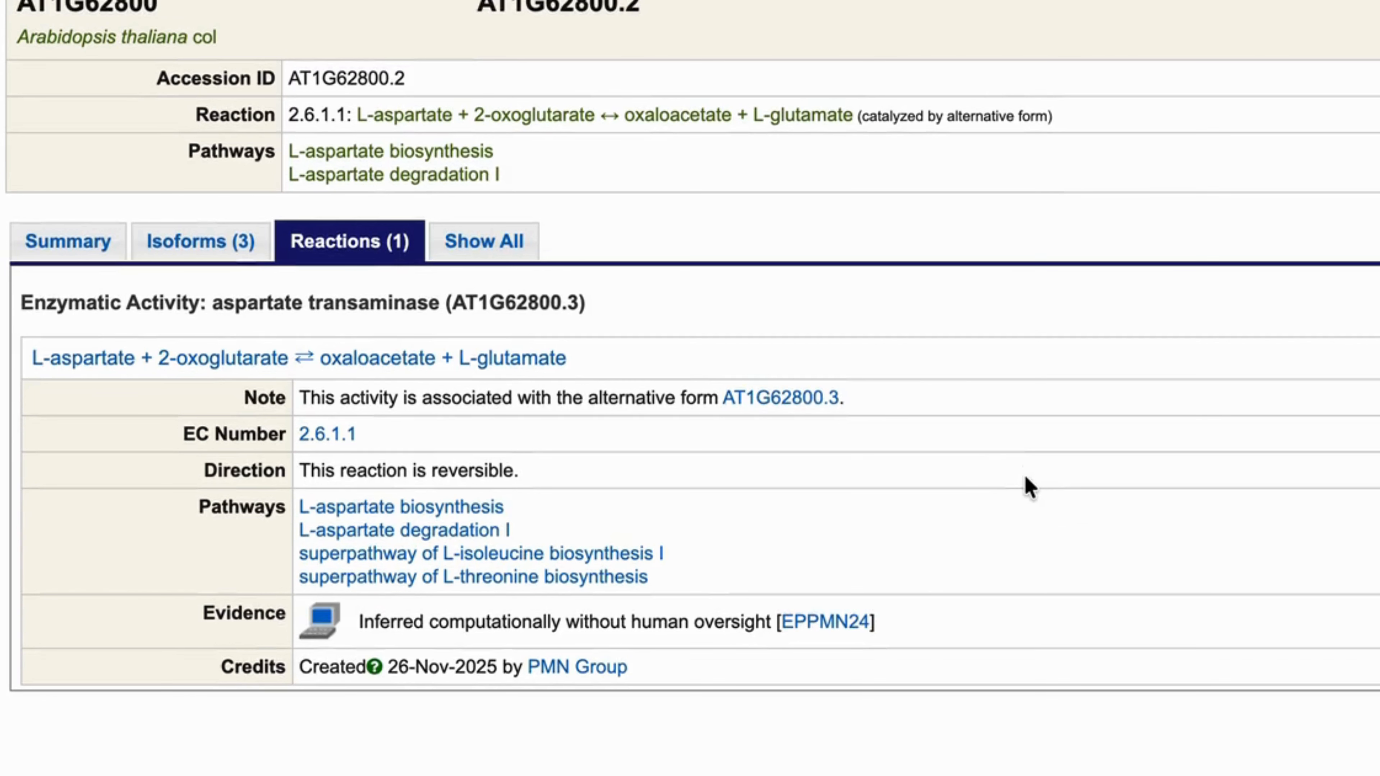
{"action": "mouse_move", "coordinate": [484, 366]}
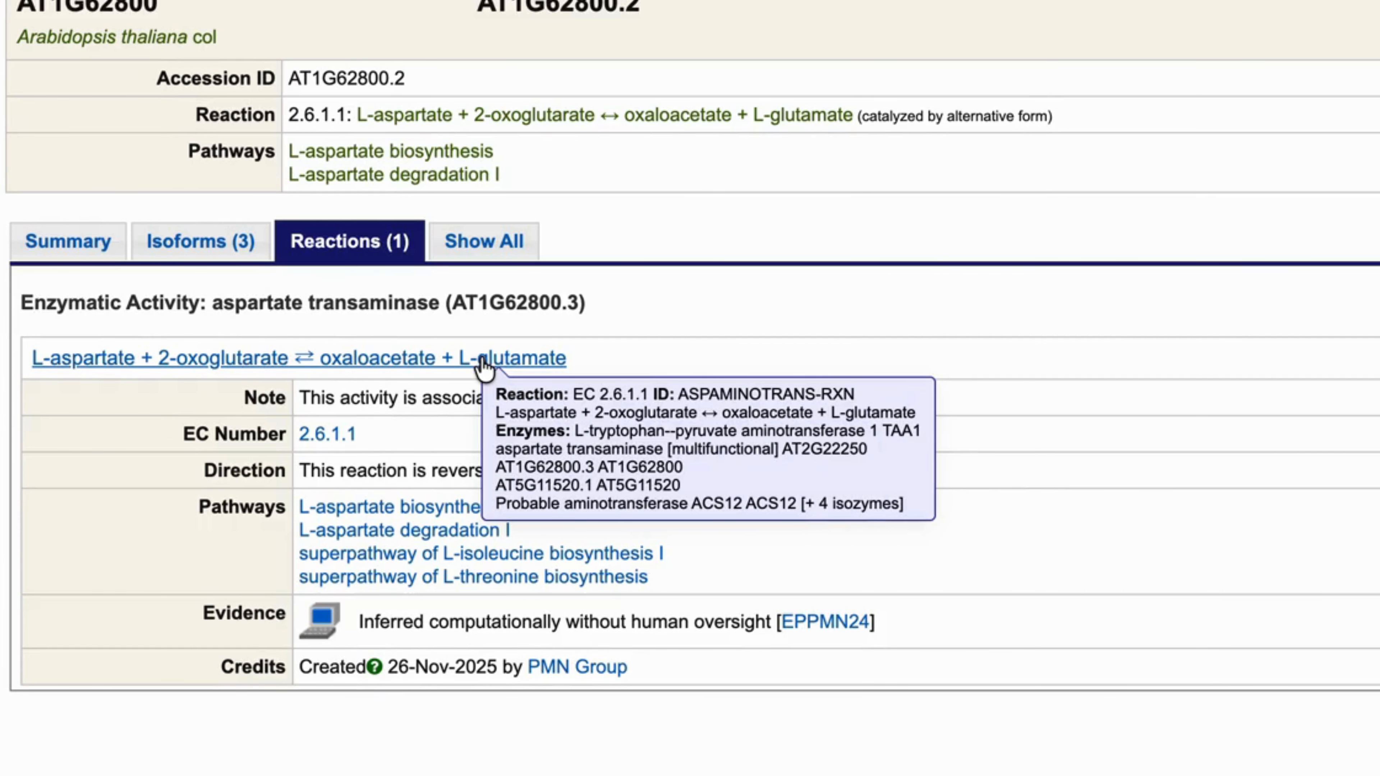
{"action": "scroll", "coordinate": [759, 288], "scroll_direction": "up", "scroll_amount": 2}
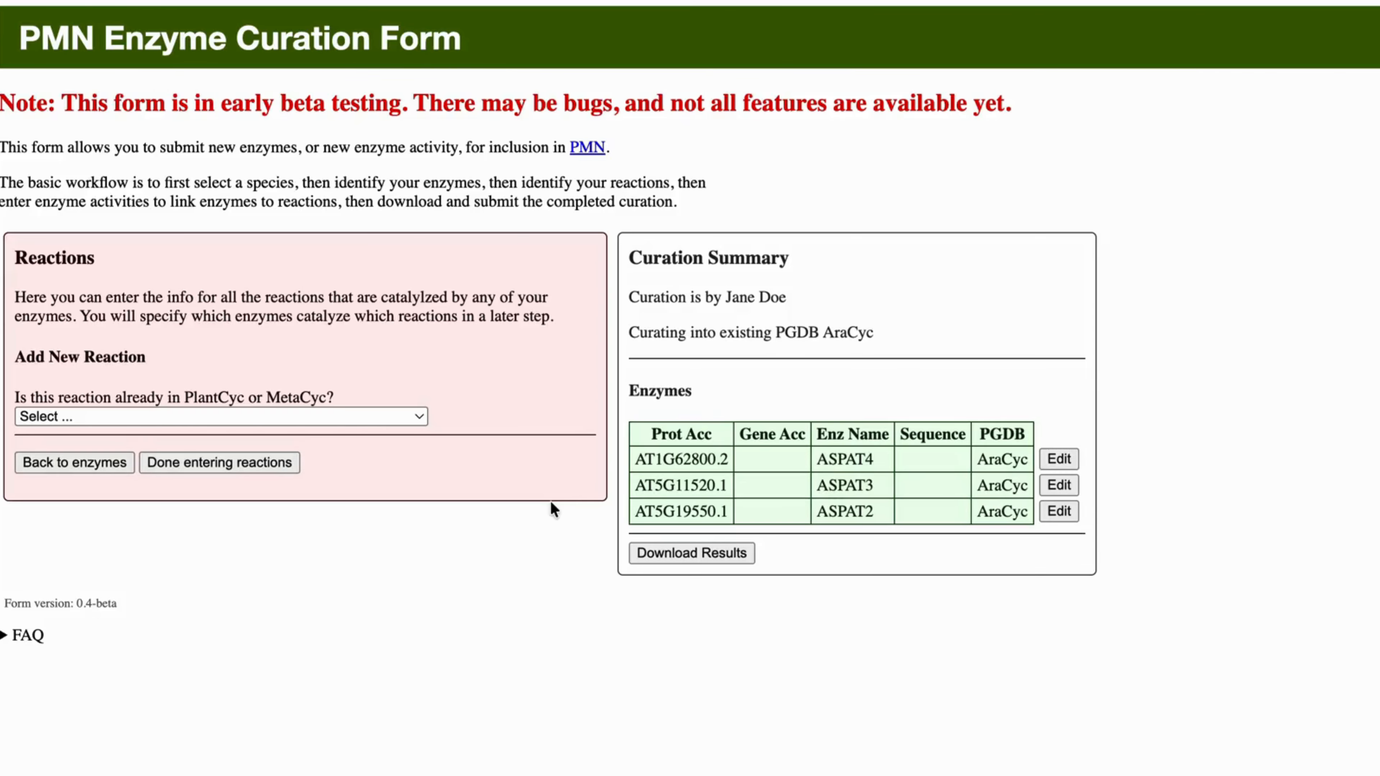
- Add existing reaction RXN-10814 to the curation by its reaction ID
{"action": "left_click", "coordinate": [411, 418]}
{"action": "left_click", "coordinate": [367, 455]}
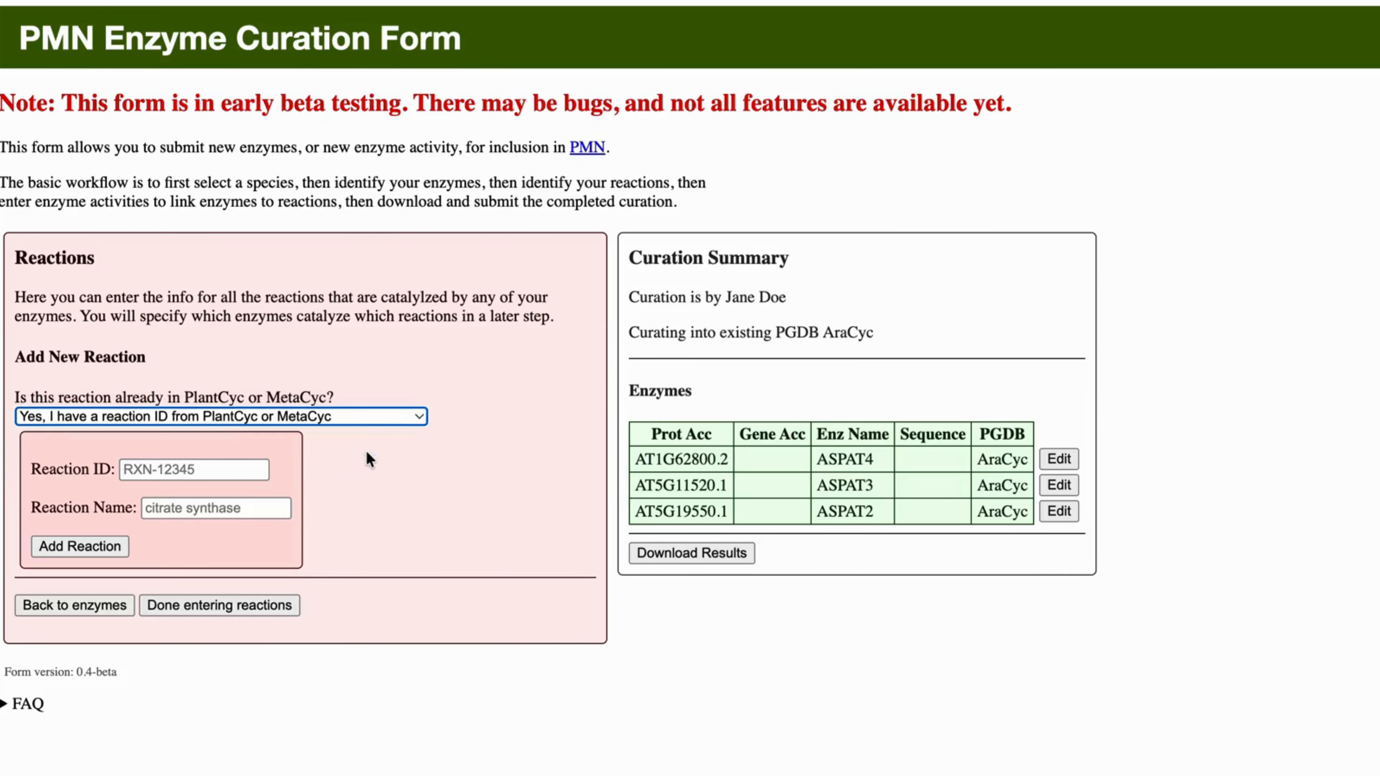
{"action": "left_click", "coordinate": [219, 469]}
{"action": "type", "text": "RXN-10814"}
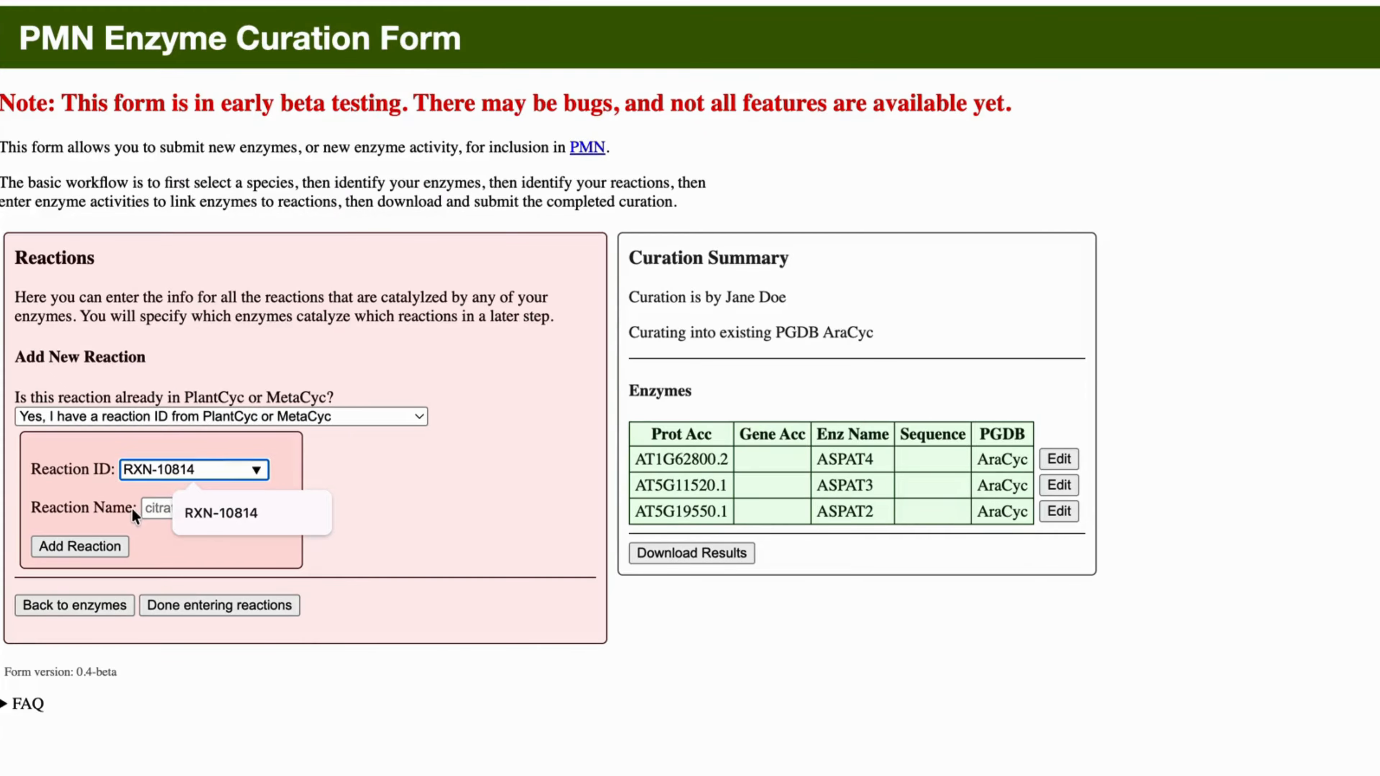
{"action": "left_click", "coordinate": [110, 553]}
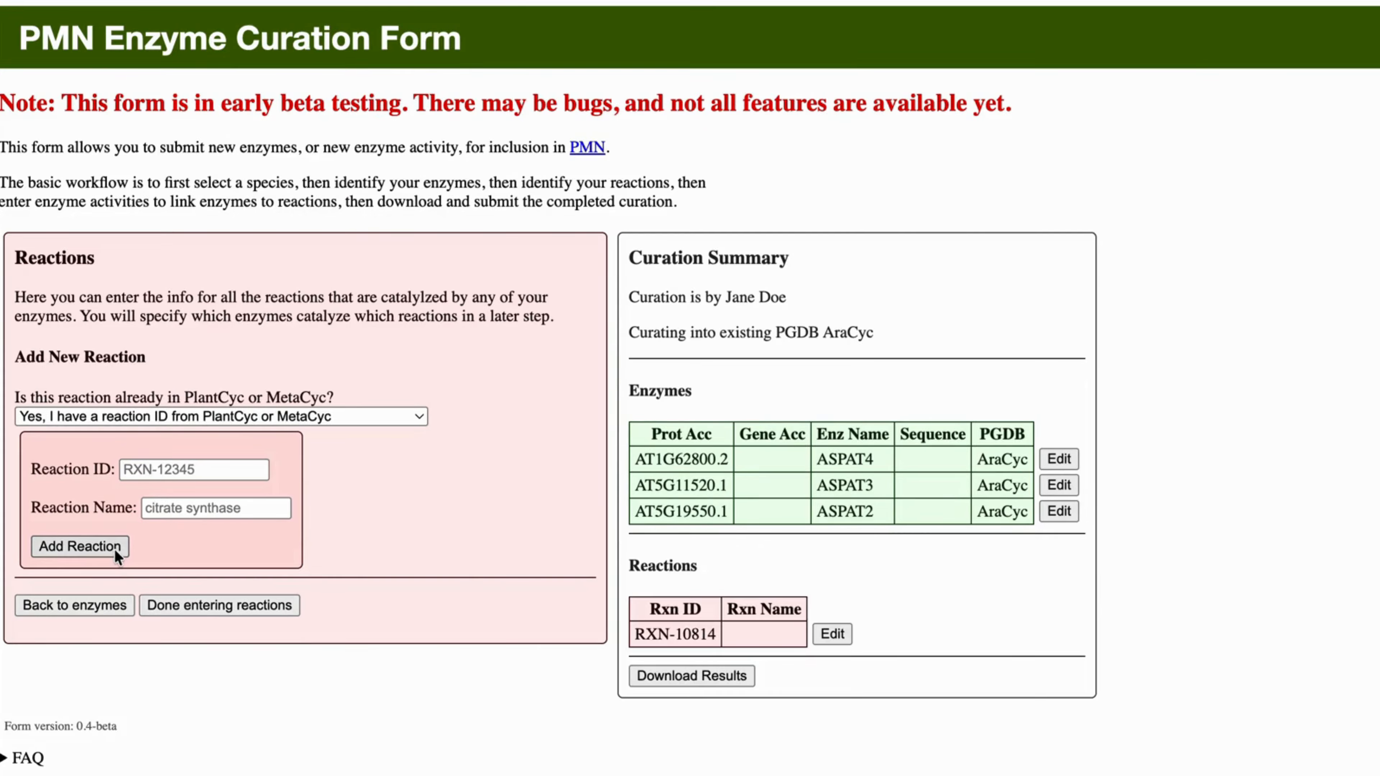
- Add ASPAMINOTRANS-RXN as a second reaction and finish entering reactions
{"action": "left_click", "coordinate": [192, 477]}
{"action": "type", "text": "A"}
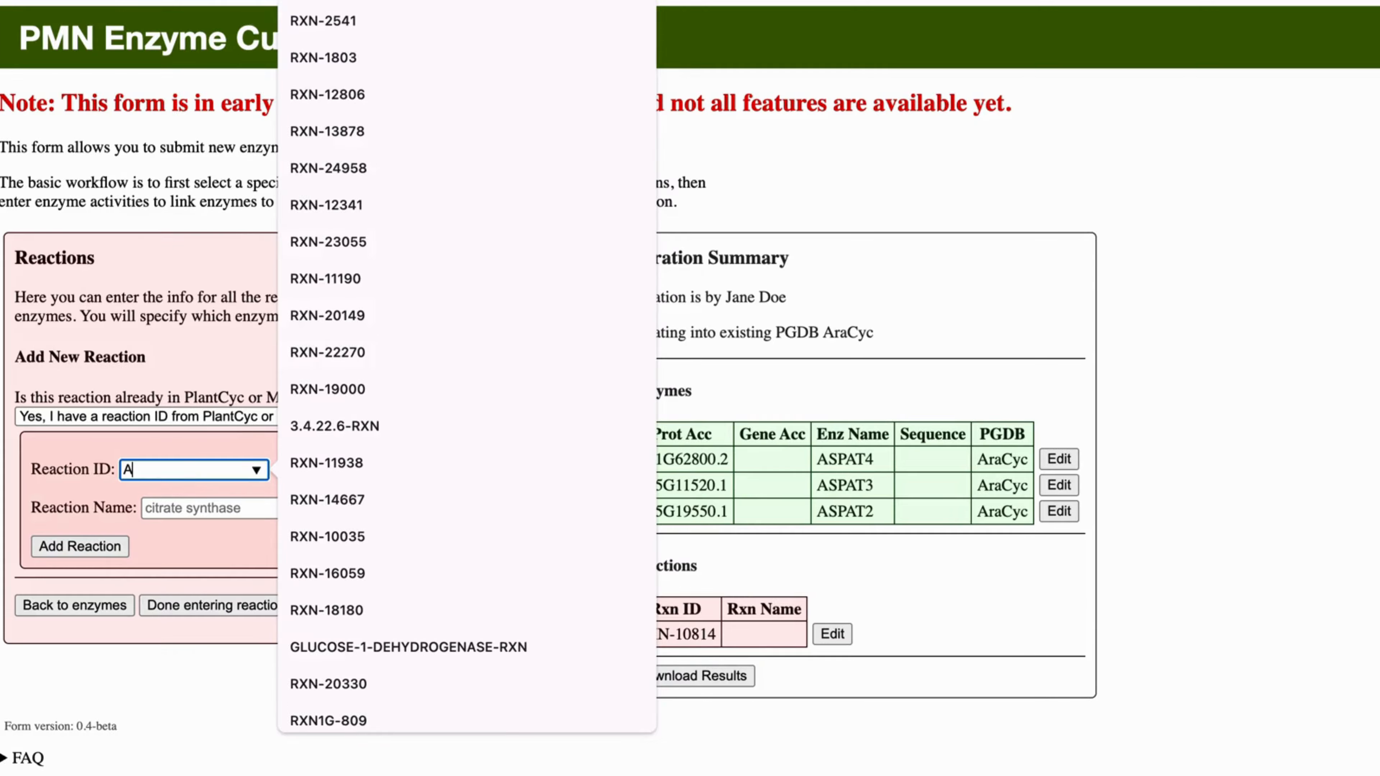
{"action": "type", "text": "SPAMI"}
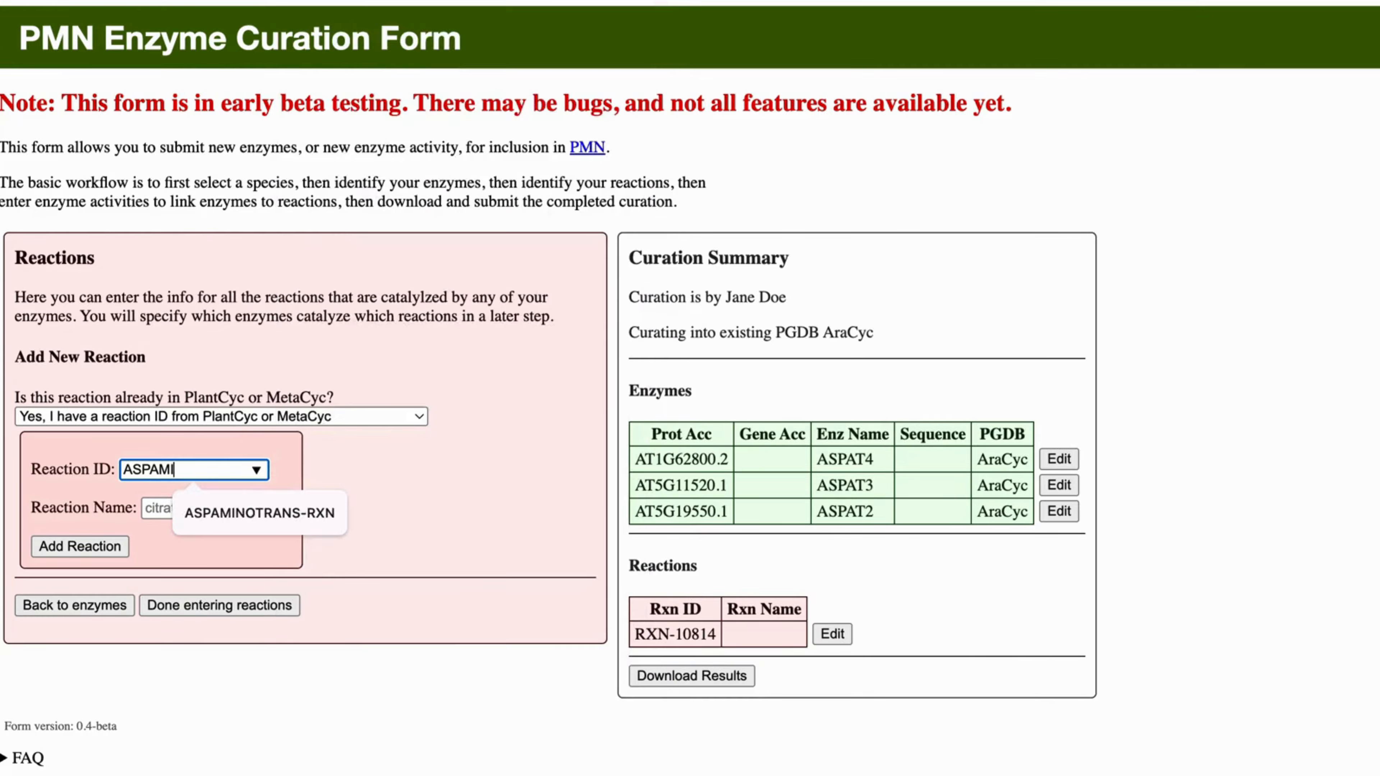
{"action": "type", "text": "NOTRANS"}
{"action": "left_click", "coordinate": [206, 508]}
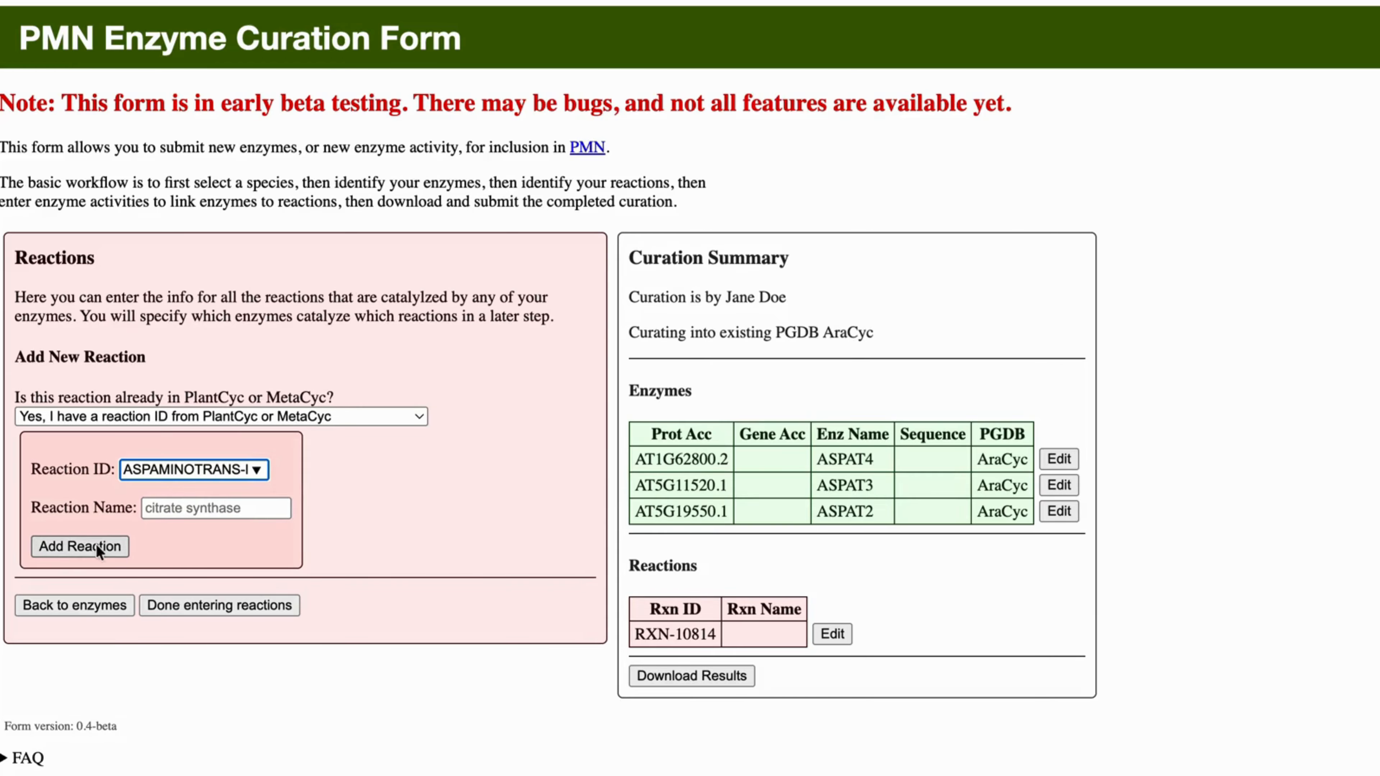
{"action": "left_click", "coordinate": [69, 553]}
{"action": "scroll", "coordinate": [473, 574], "scroll_direction": "down", "scroll_amount": 1}
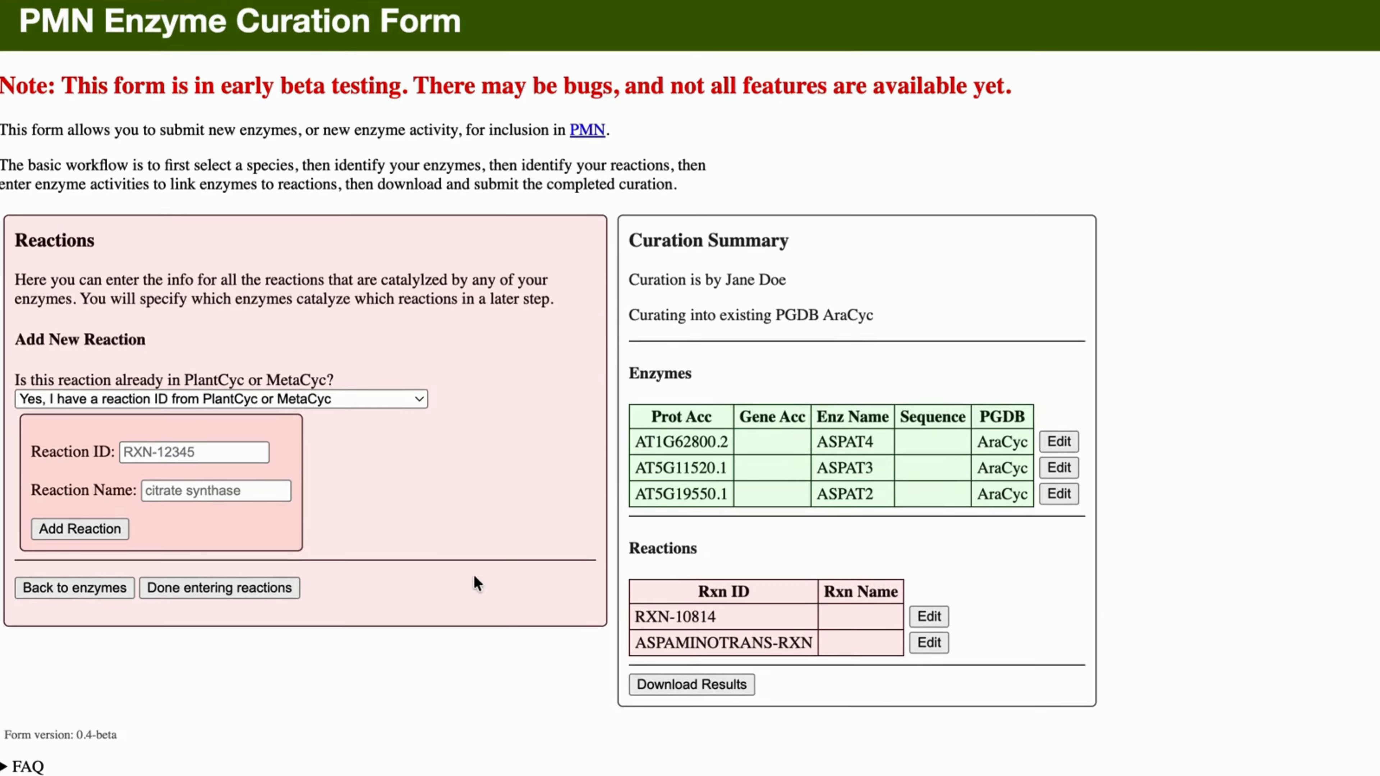
{"action": "left_click", "coordinate": [201, 590]}
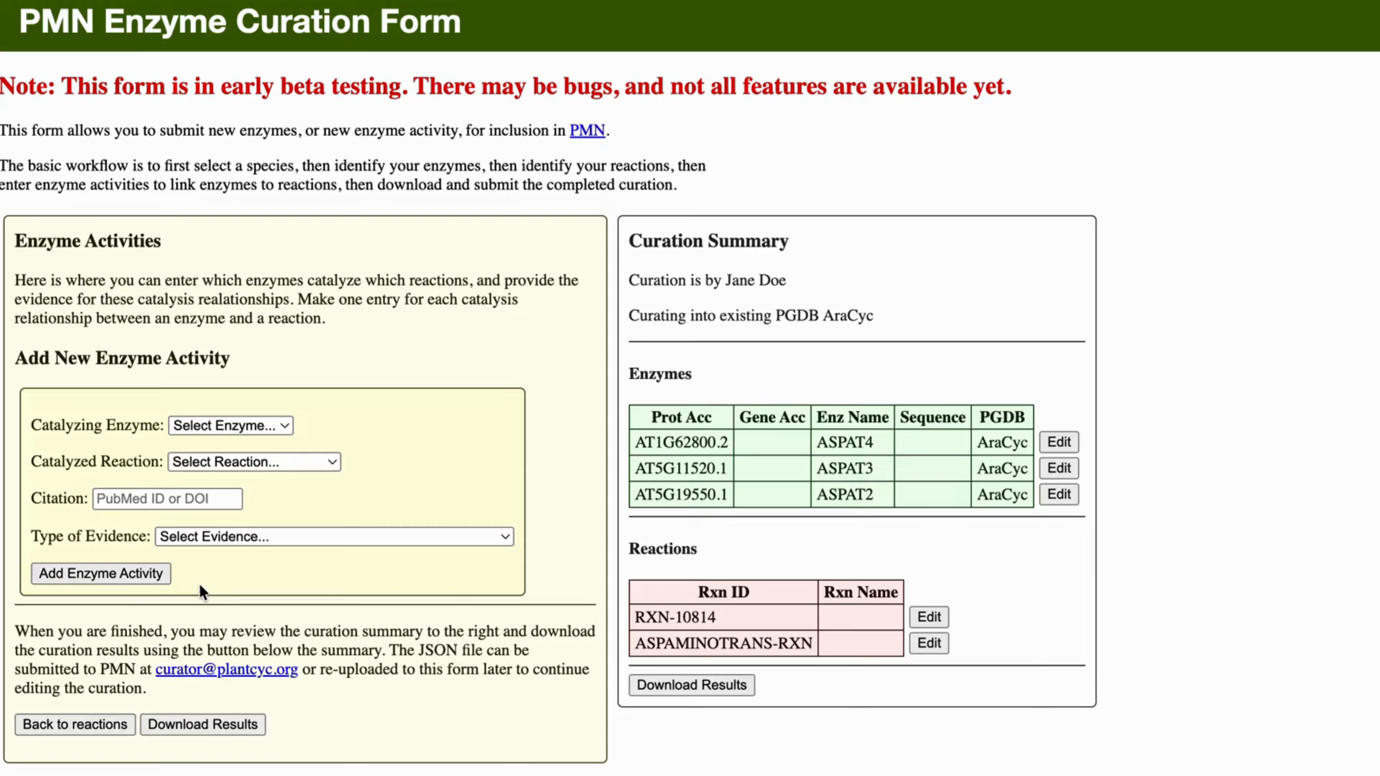
- Start an activity with ASPAT4 catalyzing ASPAMINOTRANS-RXN, citing 40940428
{"action": "scroll", "coordinate": [200, 585], "scroll_direction": "down", "scroll_amount": 3}
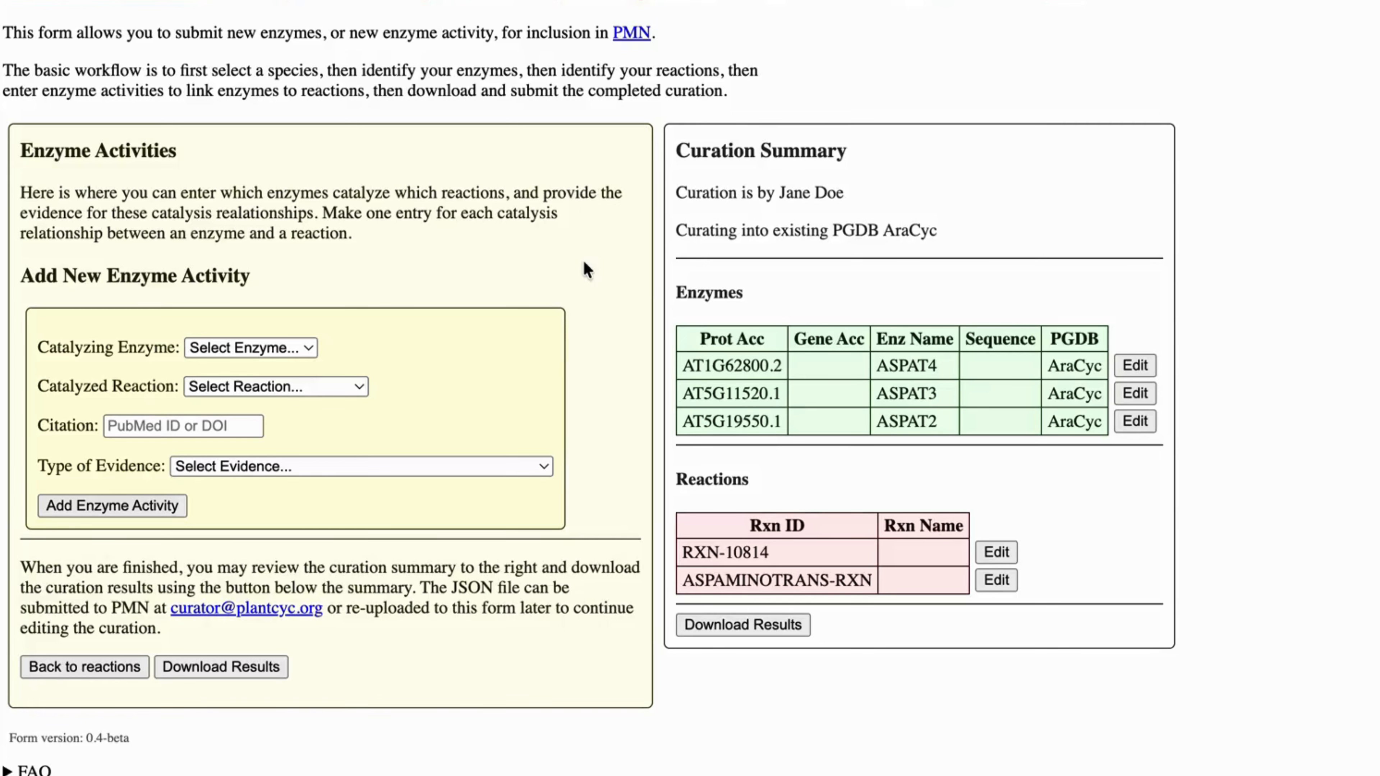
{"action": "left_click", "coordinate": [274, 348]}
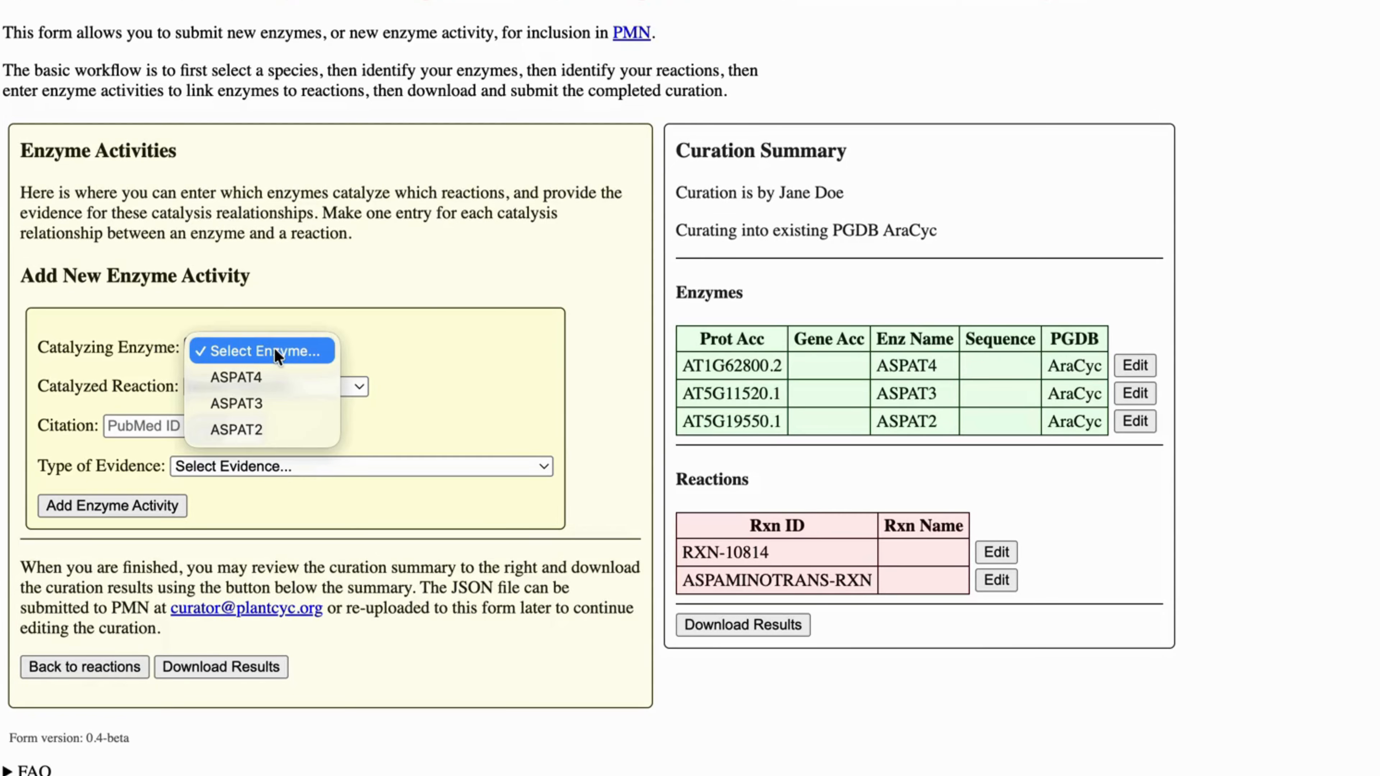
{"action": "left_click", "coordinate": [273, 376]}
{"action": "left_click", "coordinate": [297, 385]}
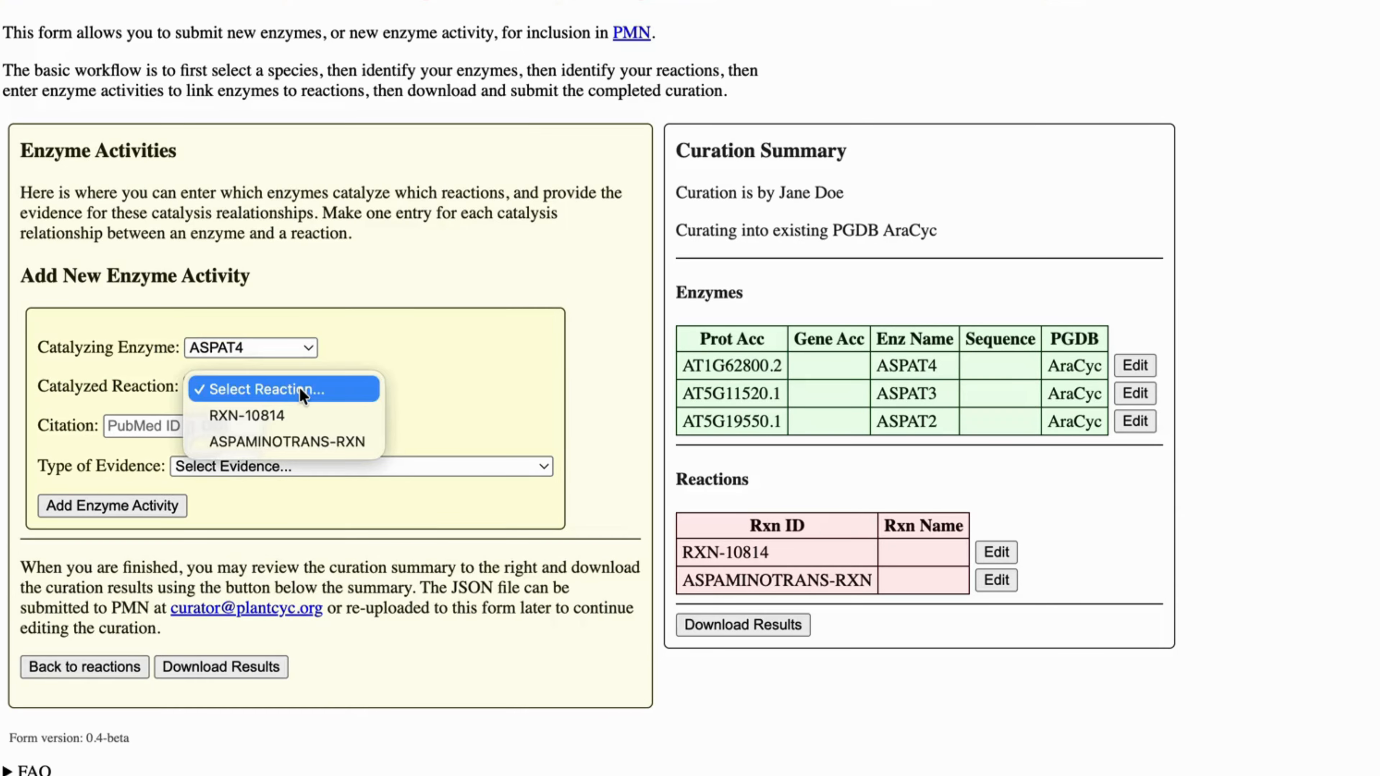
{"action": "left_click", "coordinate": [313, 440]}
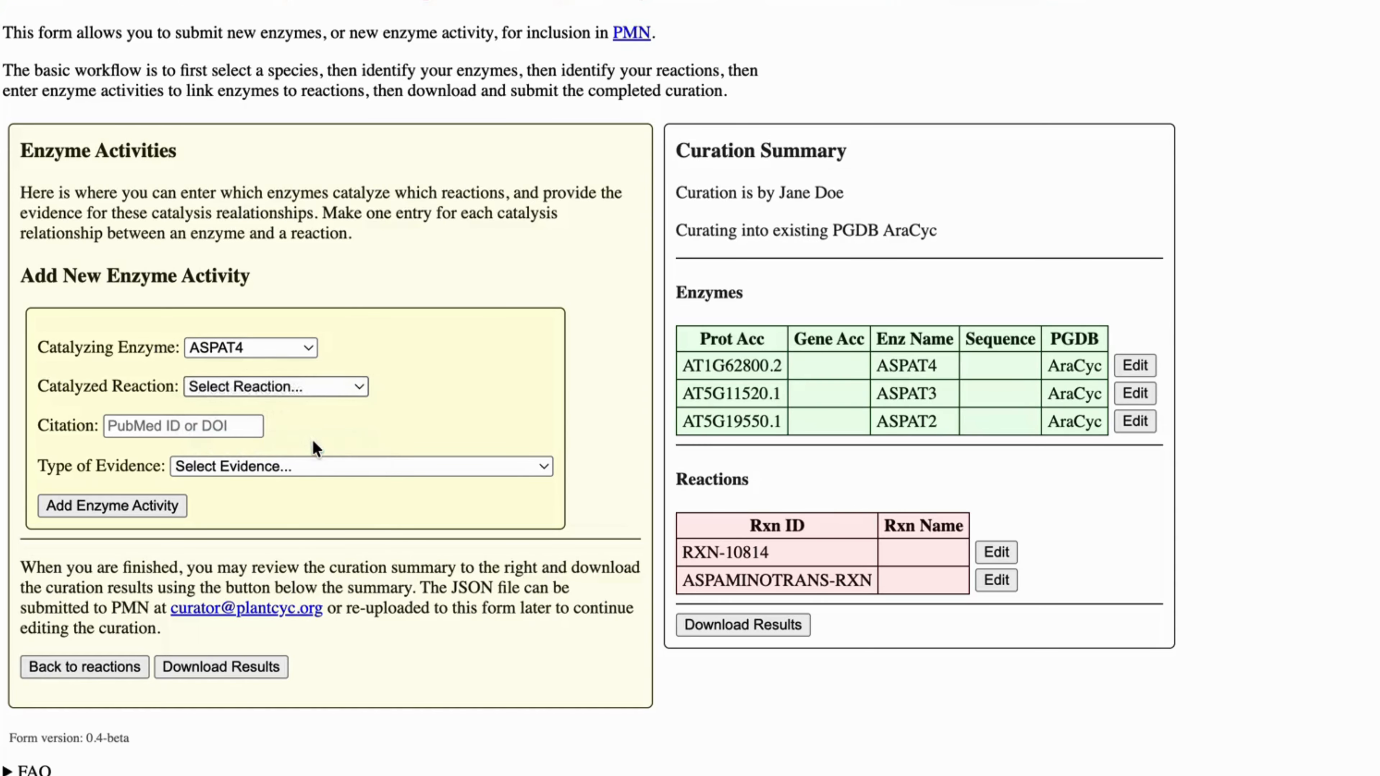
{"action": "left_click", "coordinate": [194, 428]}
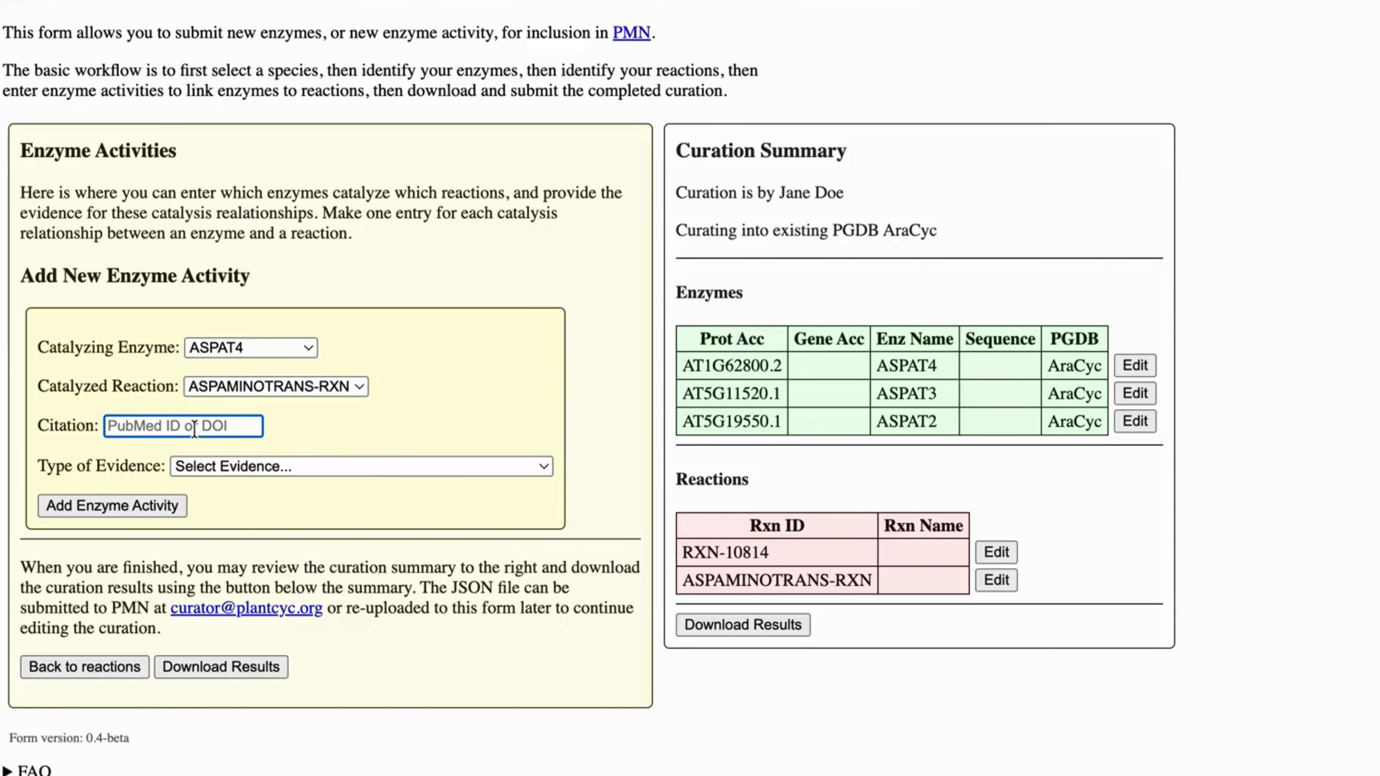
{"action": "type", "text": "4094042"}
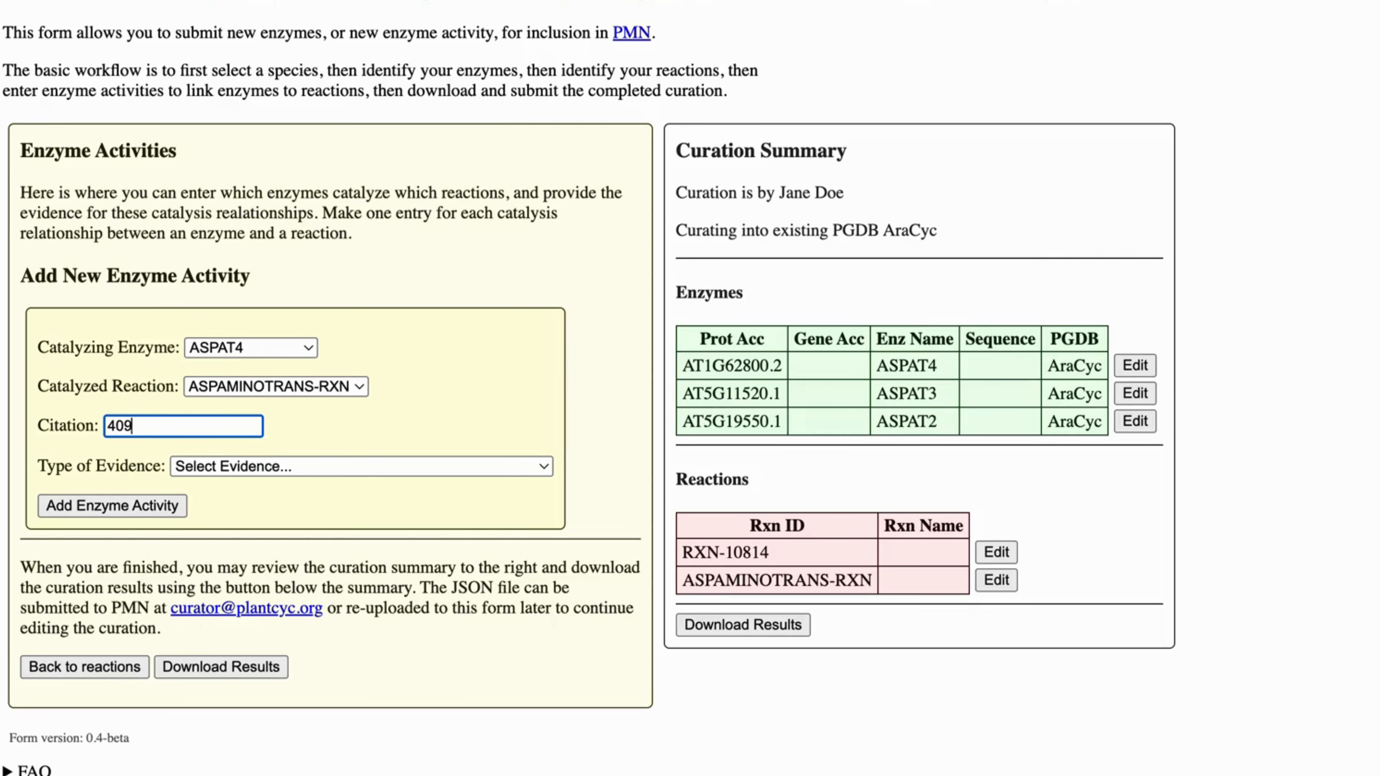
{"action": "type", "text": "8"}
{"action": "left_click", "coordinate": [234, 467]}
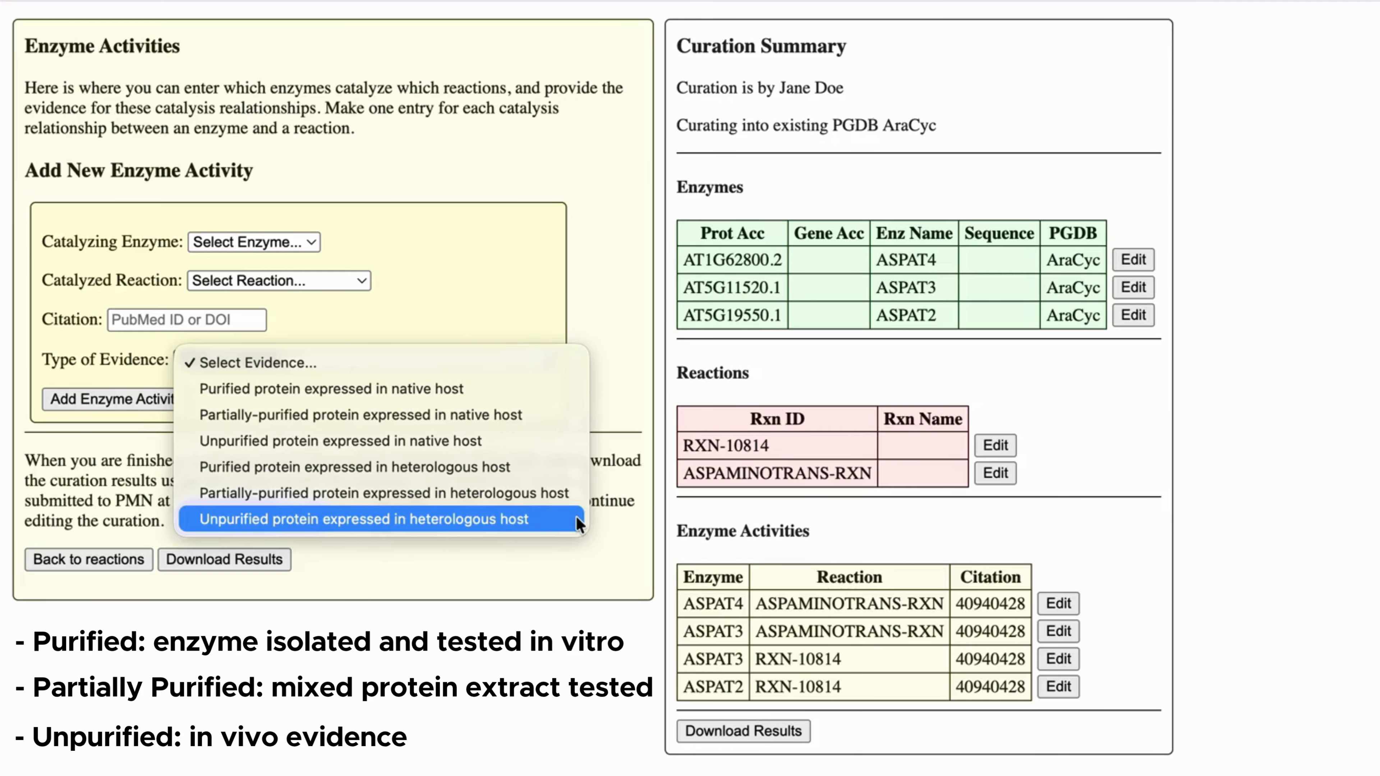
- Close the evidence type choices without changing them
{"action": "left_click", "coordinate": [632, 395]}
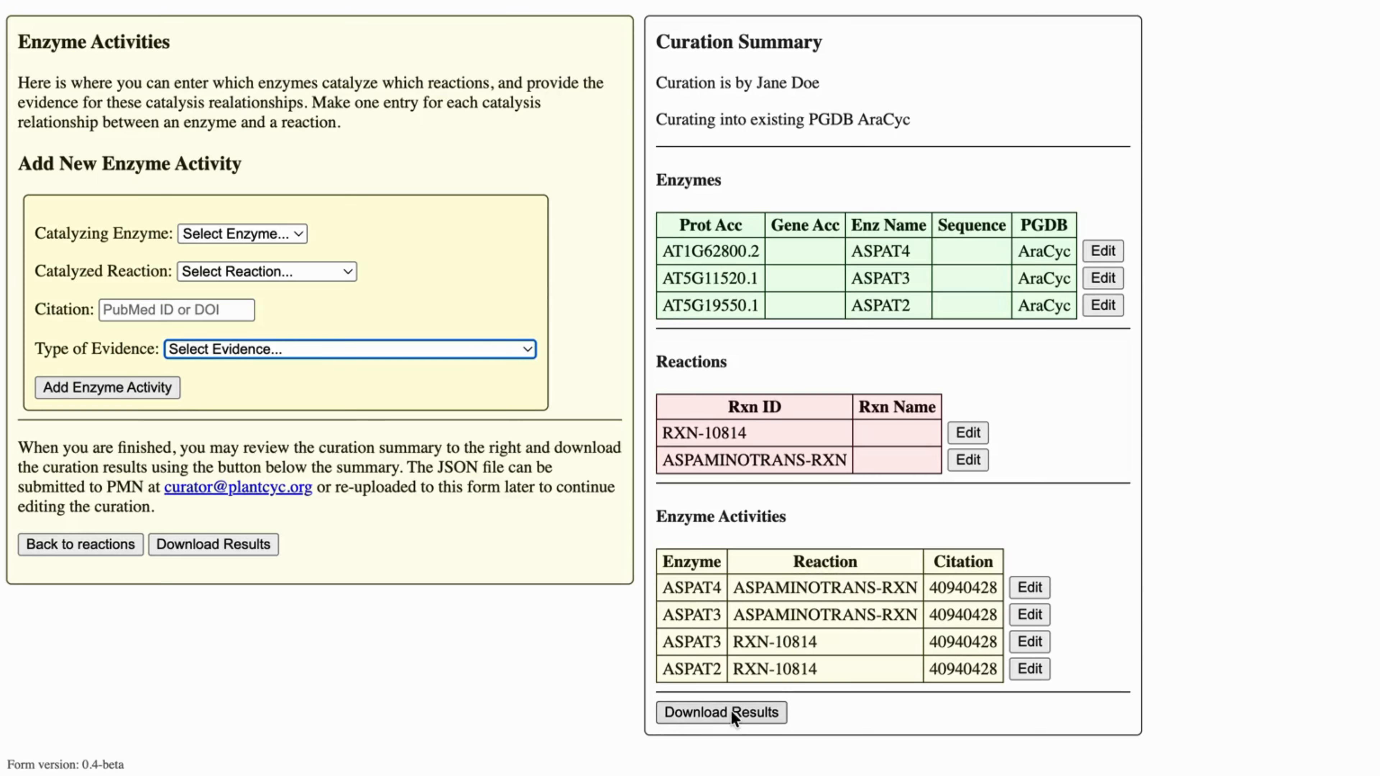
- Download the curation results as a JSON file, using Download Results twice
{"action": "left_click", "coordinate": [731, 709]}
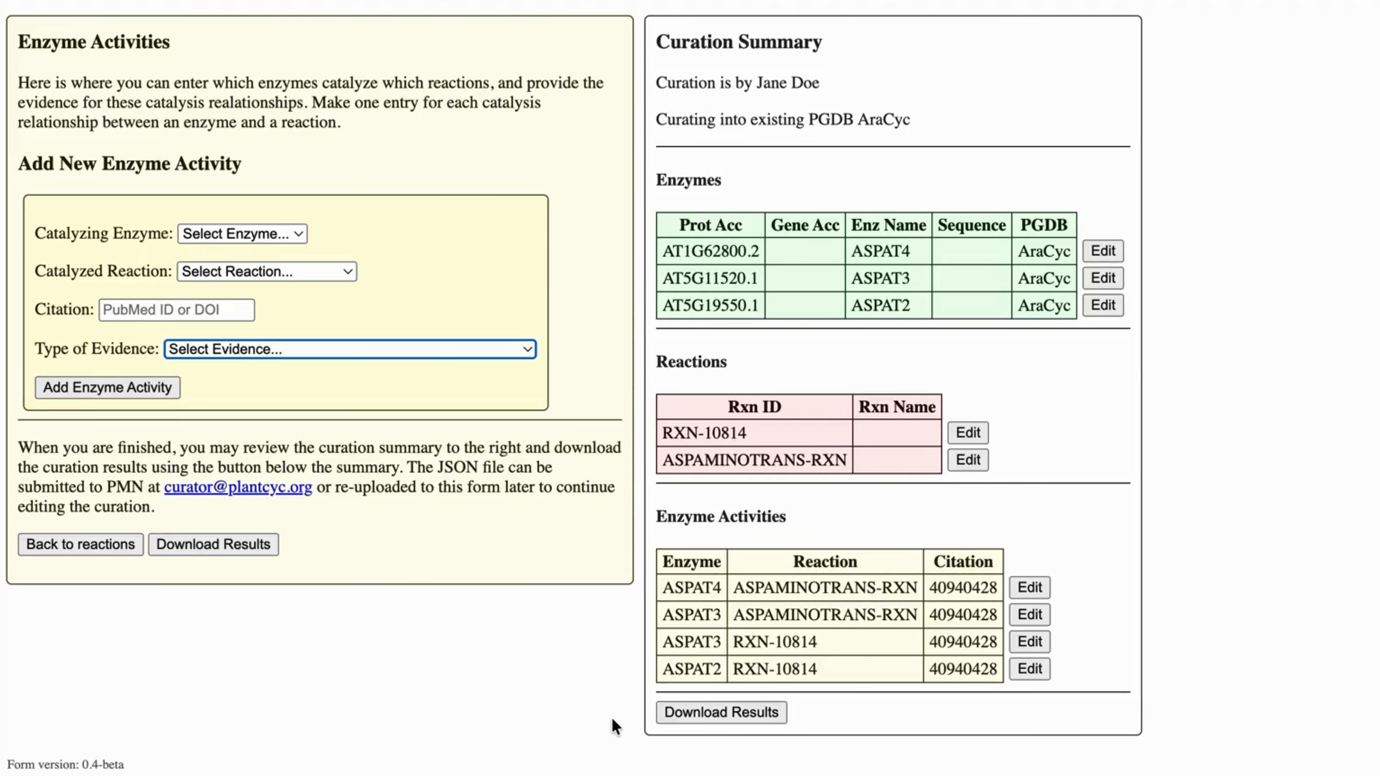
{"action": "left_click", "coordinate": [721, 713]}
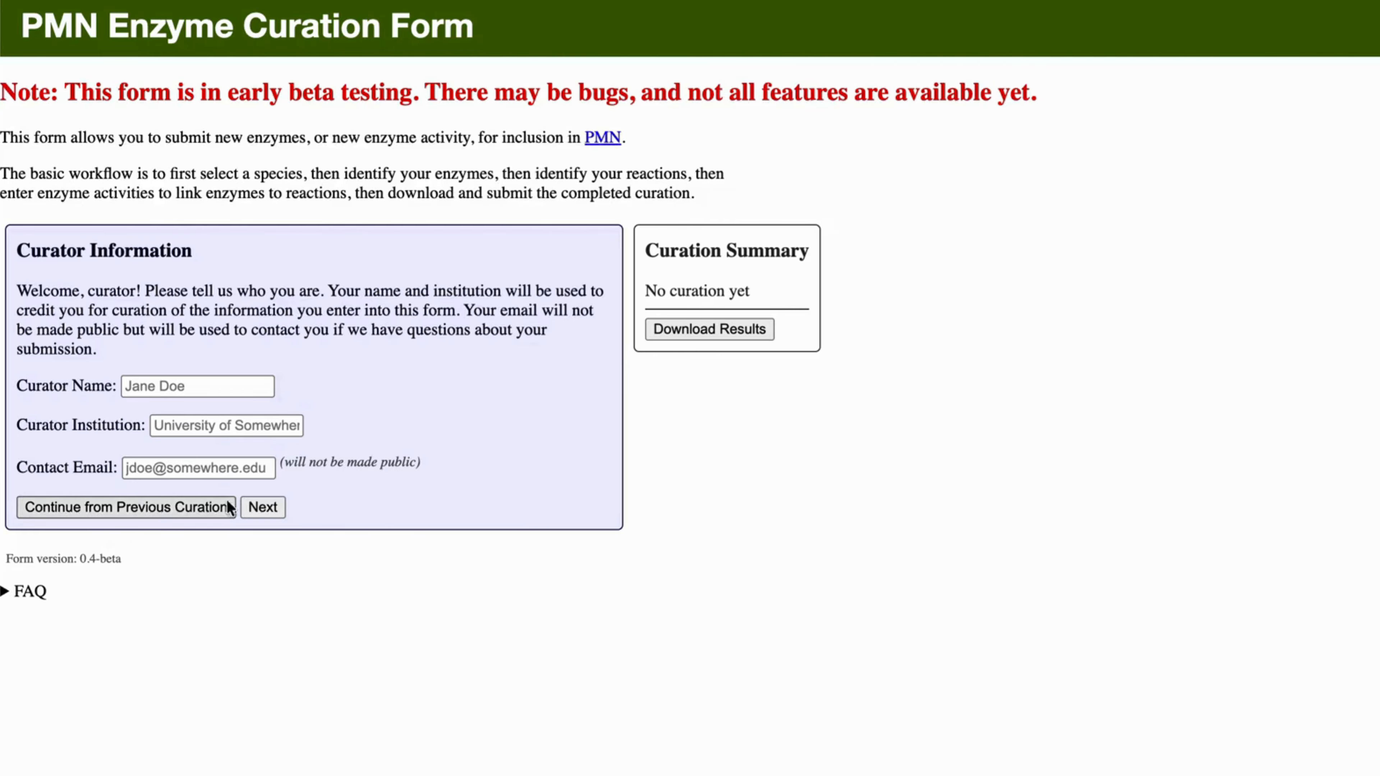
- Upload pmn-enzyme-curation-1781038449.json through Continue from Previous Curation to restore the curation
{"action": "left_click", "coordinate": [115, 514]}
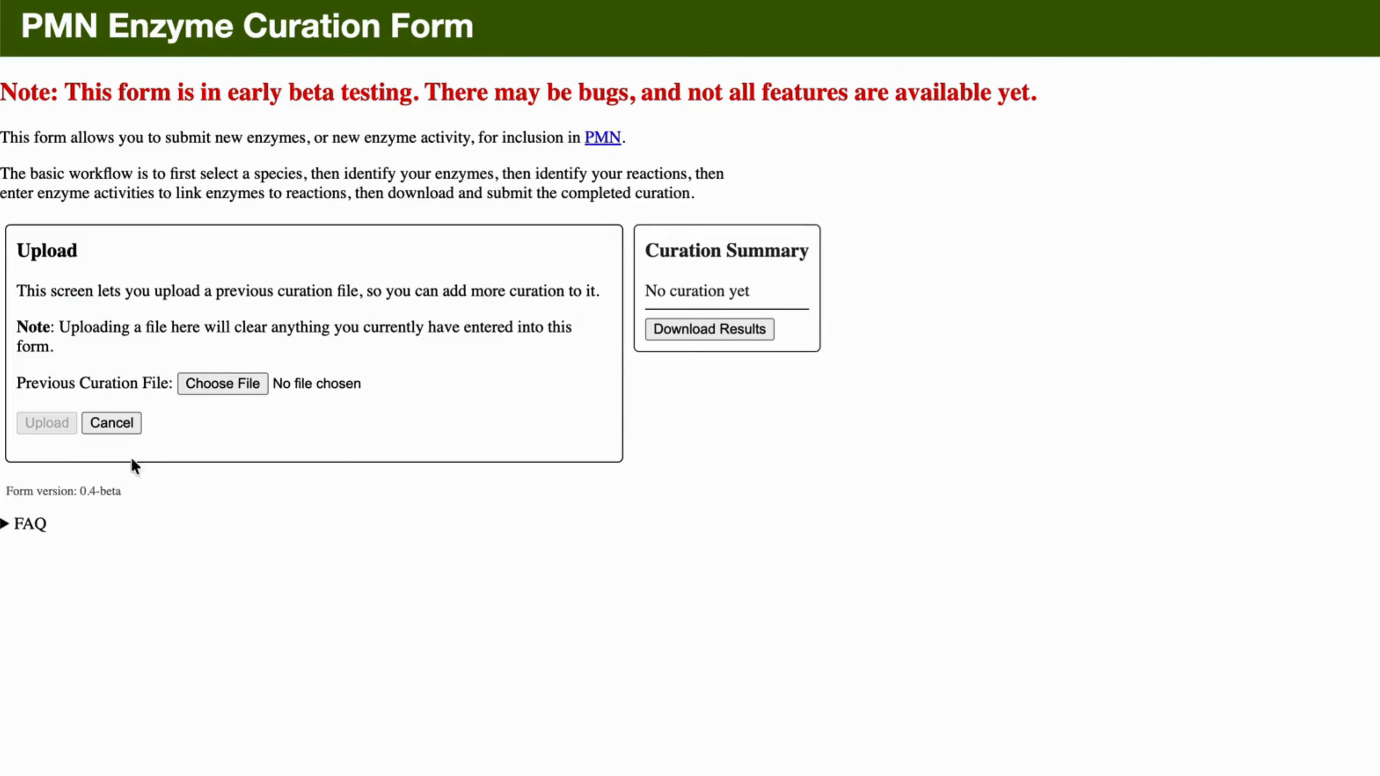
{"action": "left_click", "coordinate": [236, 383]}
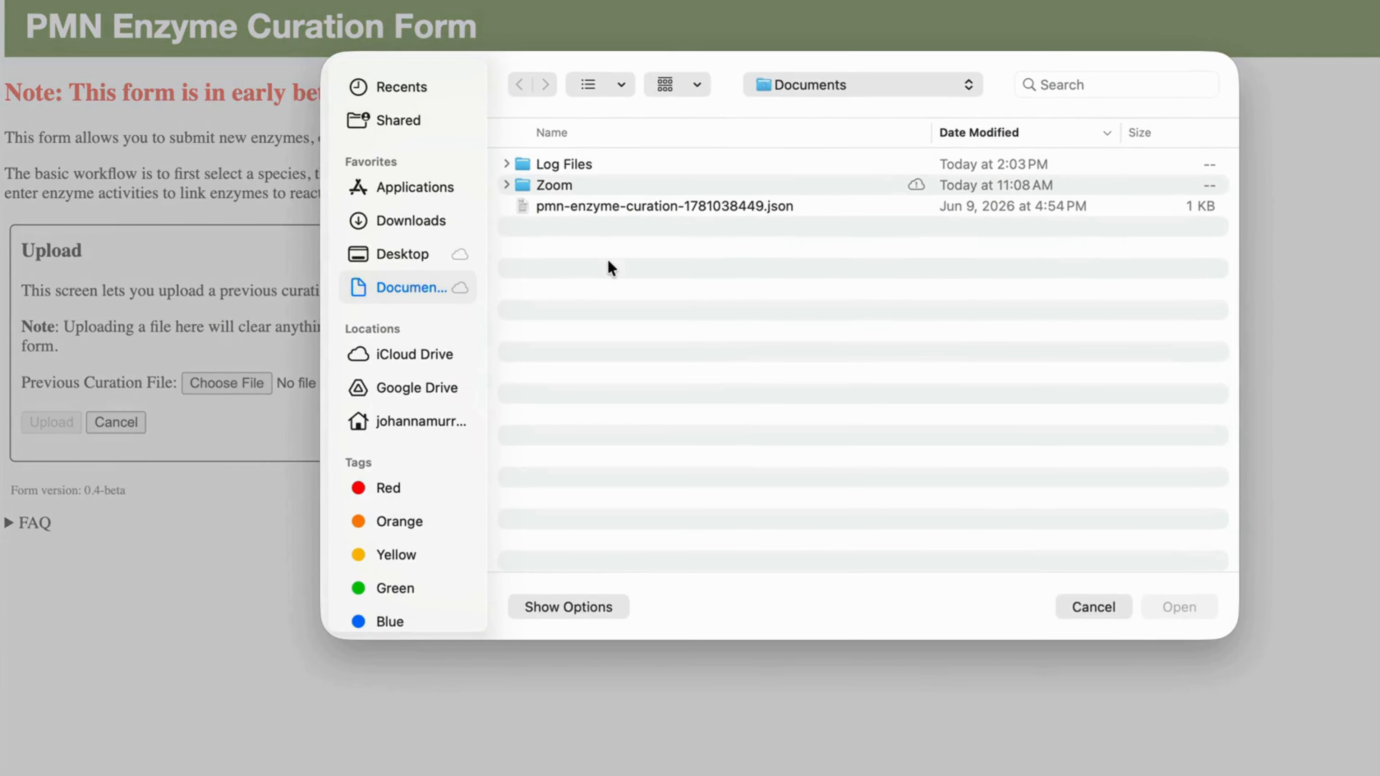
{"action": "left_click", "coordinate": [598, 207]}
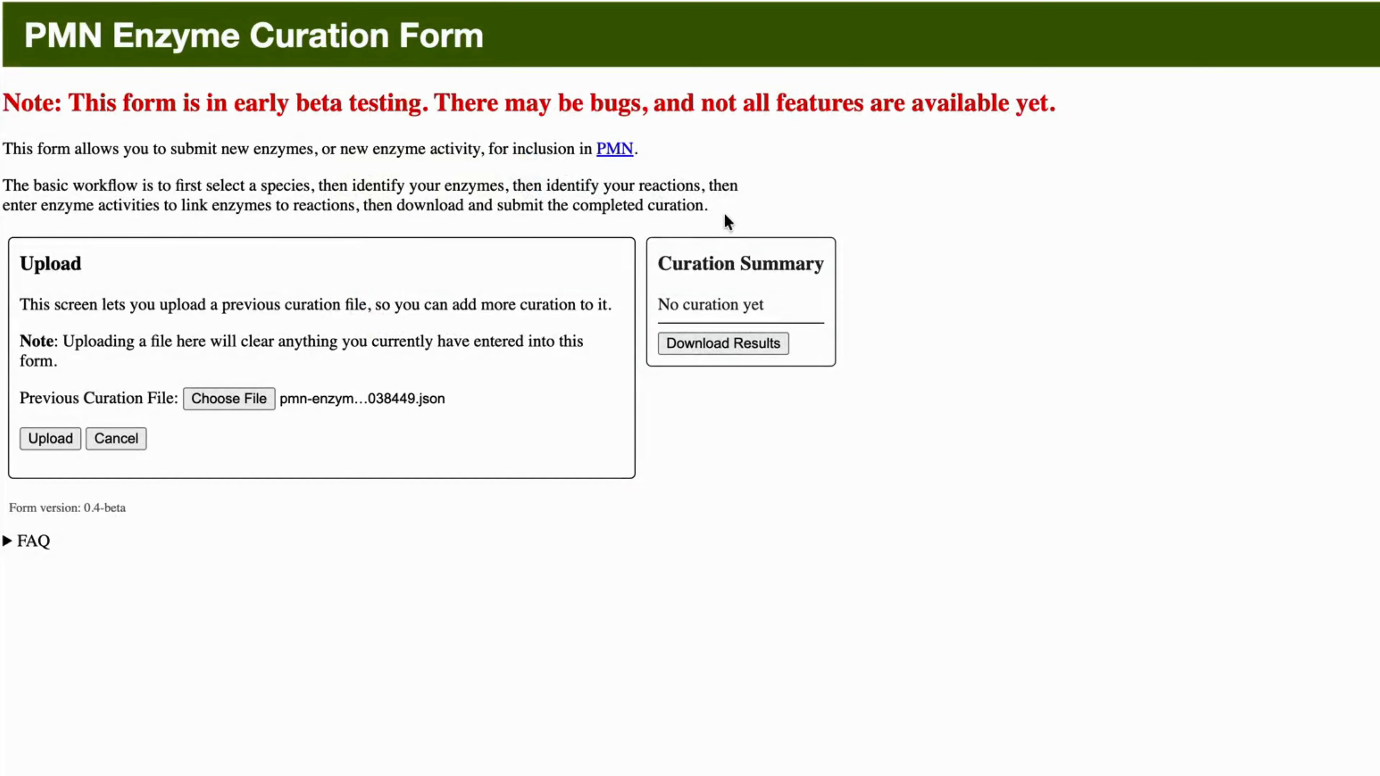
{"action": "left_click", "coordinate": [33, 440]}
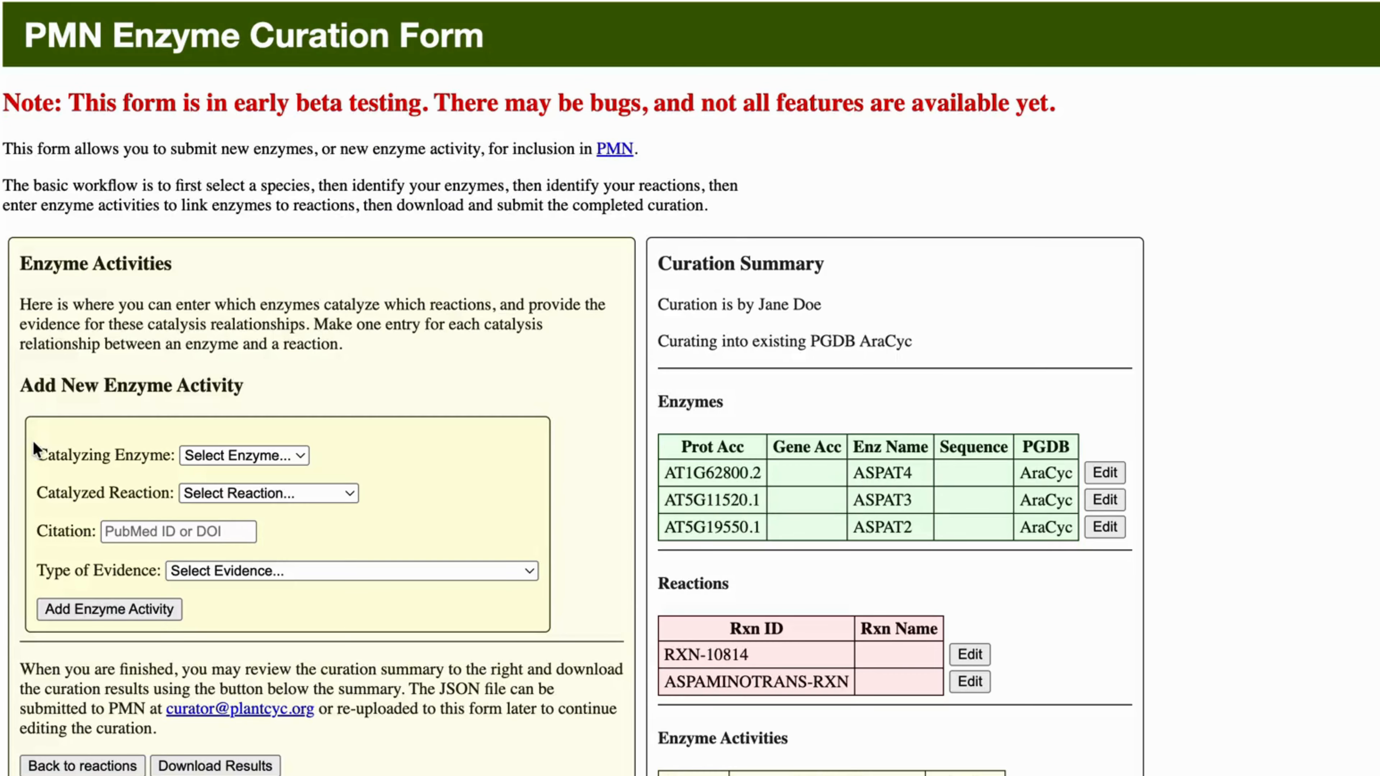
{"action": "scroll", "coordinate": [550, 492], "scroll_direction": "down", "scroll_amount": 3}
{"action": "scroll", "coordinate": [550, 492], "scroll_direction": "down", "scroll_amount": 2}
{"action": "scroll", "coordinate": [550, 492], "scroll_direction": "up", "scroll_amount": 4}
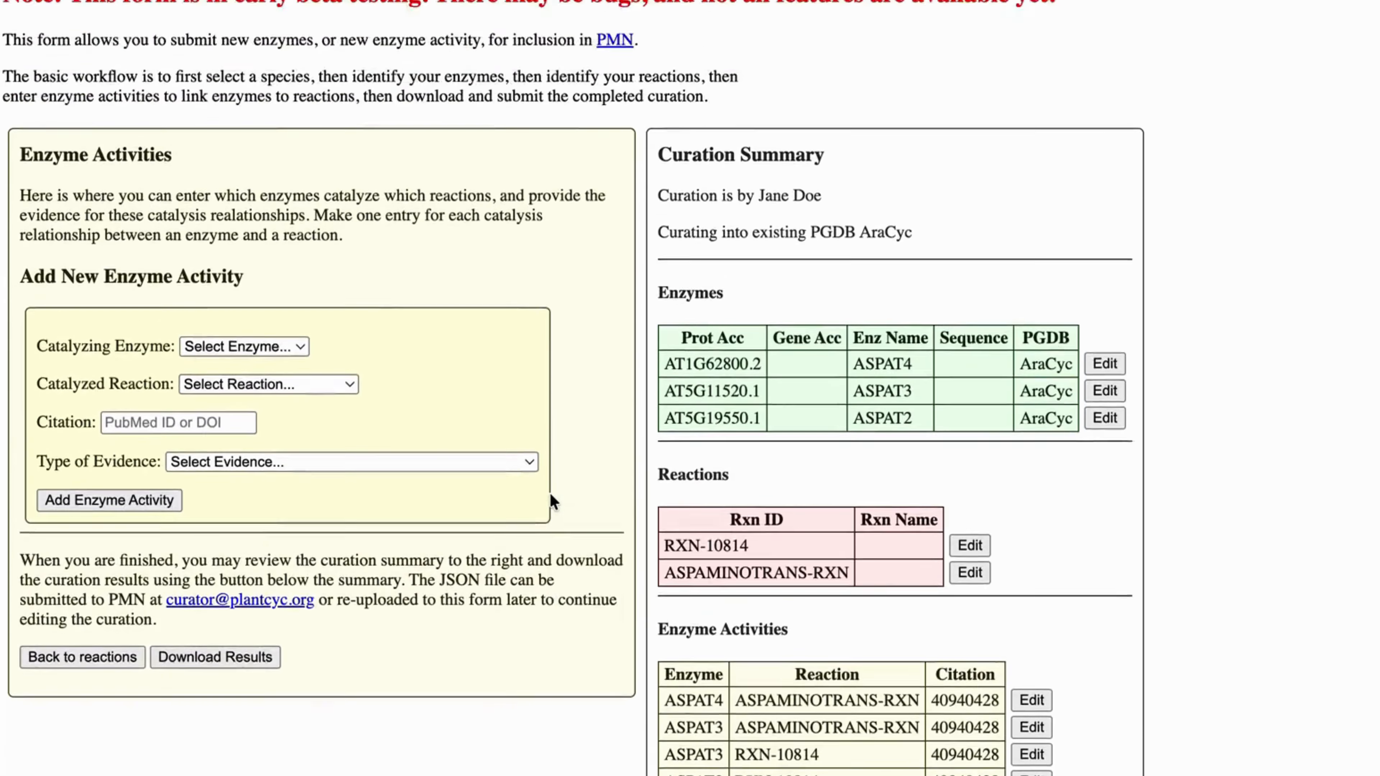